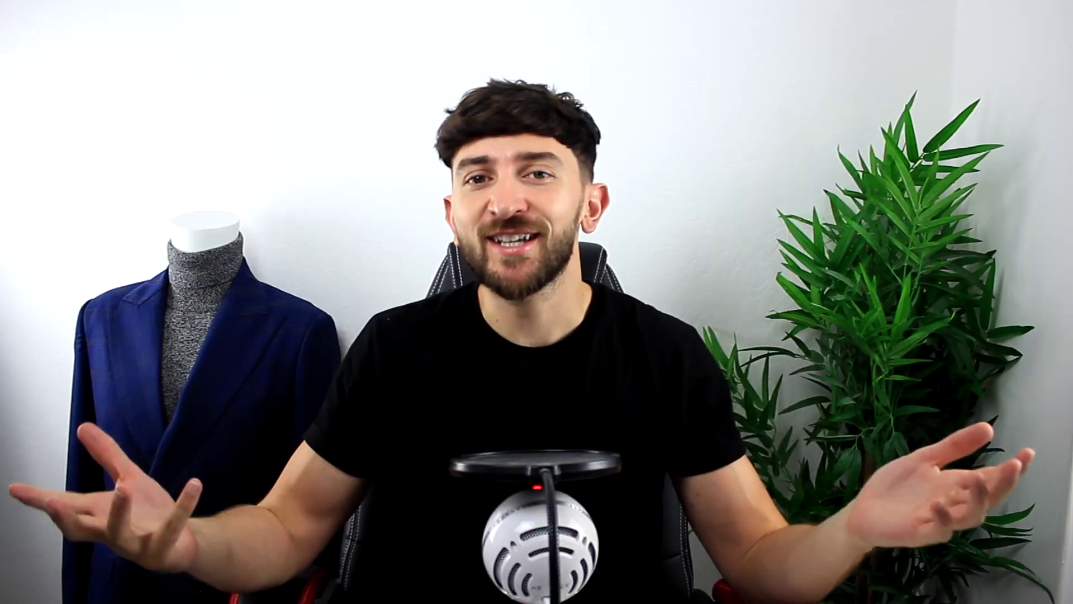
Step: Sign up for a free InVideo account and start a new video from a Blank Canvas
{"action": "left_click_drag", "start_coordinate": [338, 559], "coordinate": [341, 569]}
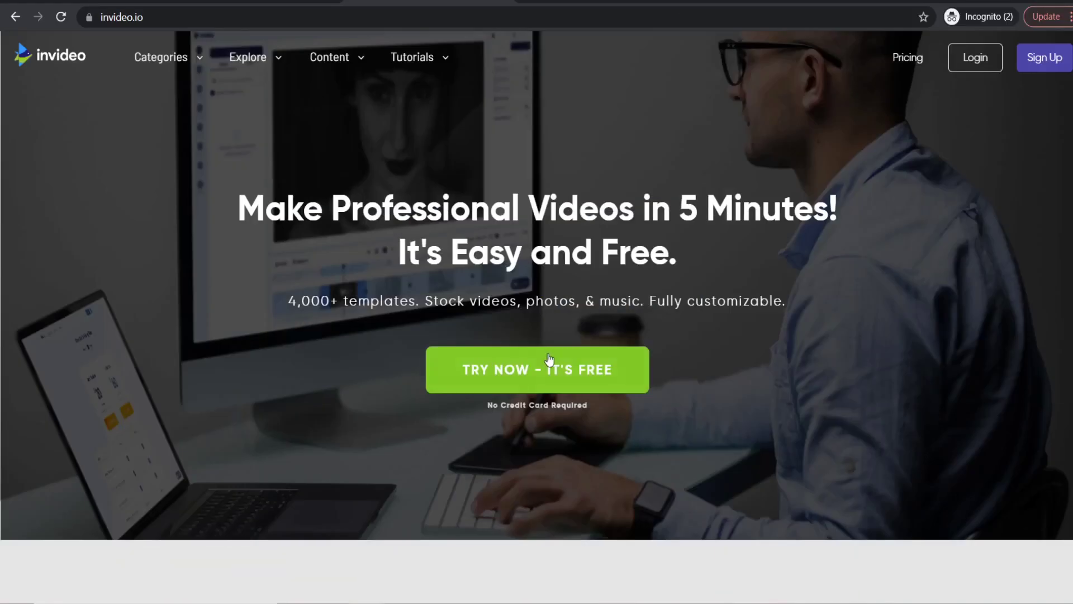
{"action": "left_click", "coordinate": [548, 364]}
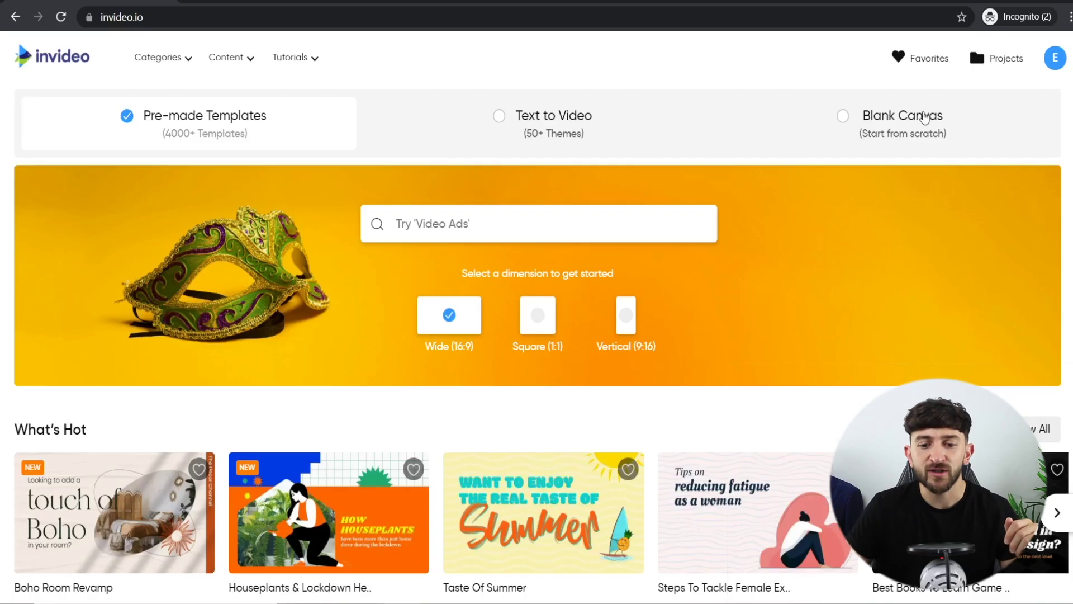
{"action": "left_click", "coordinate": [843, 115]}
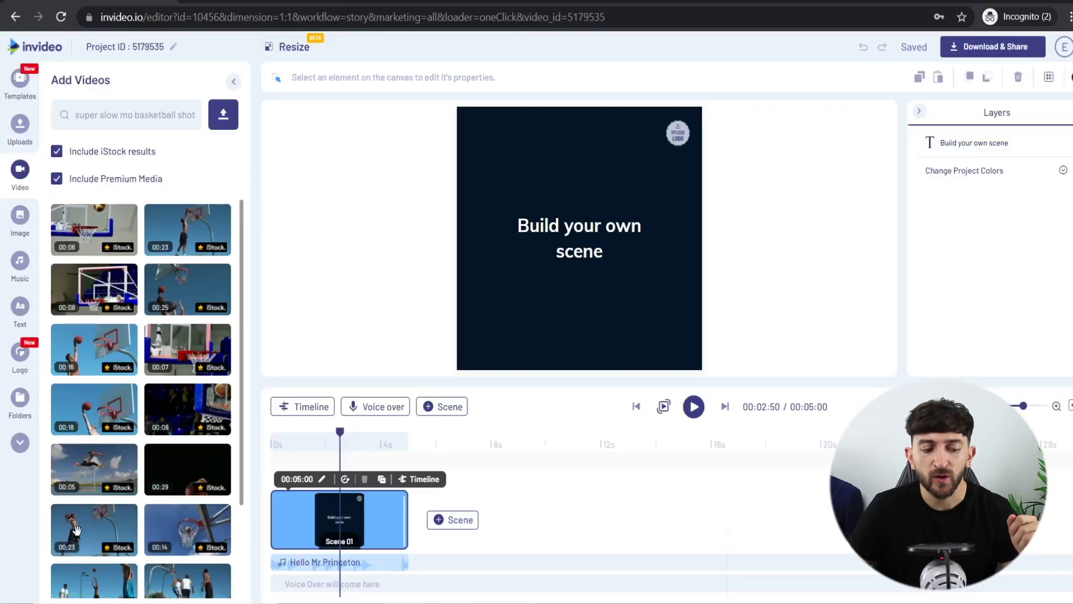
Step: Add the 00:23 slow-motion dunk clip trimmed to 00:03:78–00:05:78 and edit the scene duration
{"action": "left_click", "coordinate": [77, 529]}
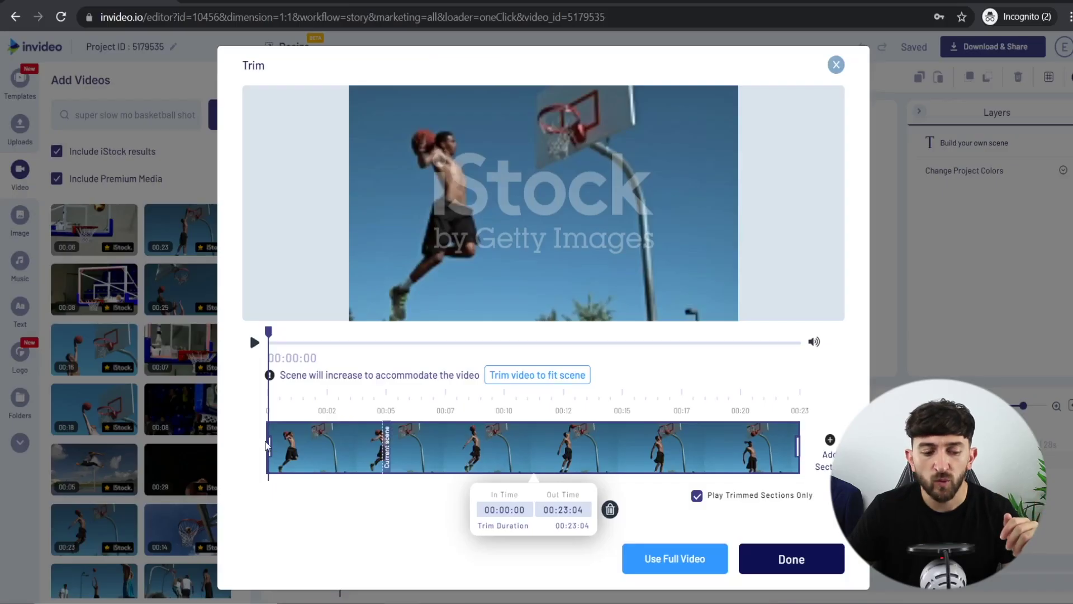
{"action": "left_click_drag", "start_coordinate": [267, 444], "coordinate": [350, 440]}
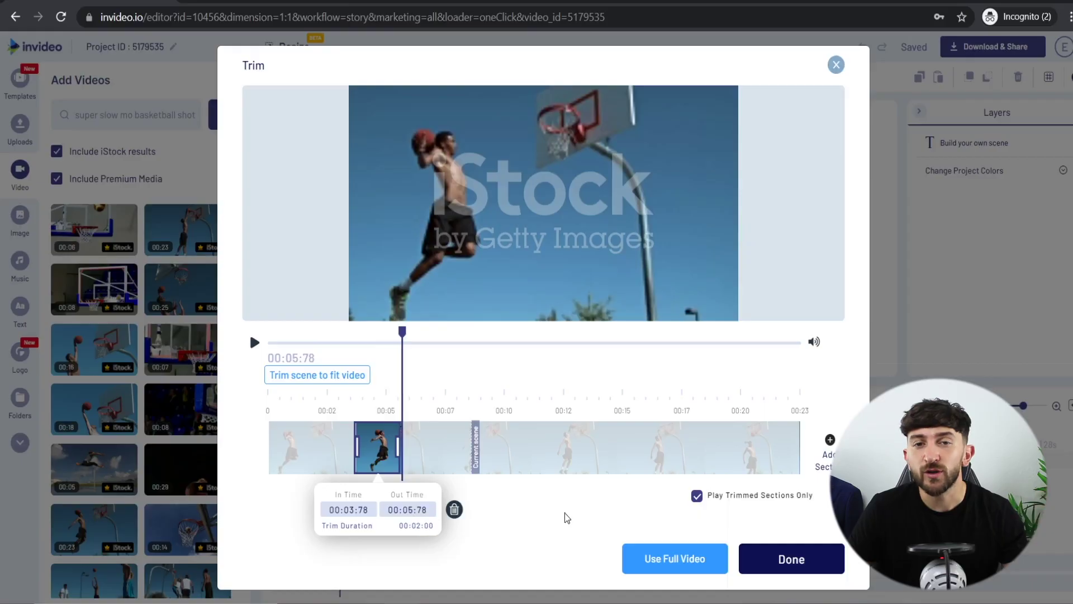
{"action": "left_click", "coordinate": [786, 558]}
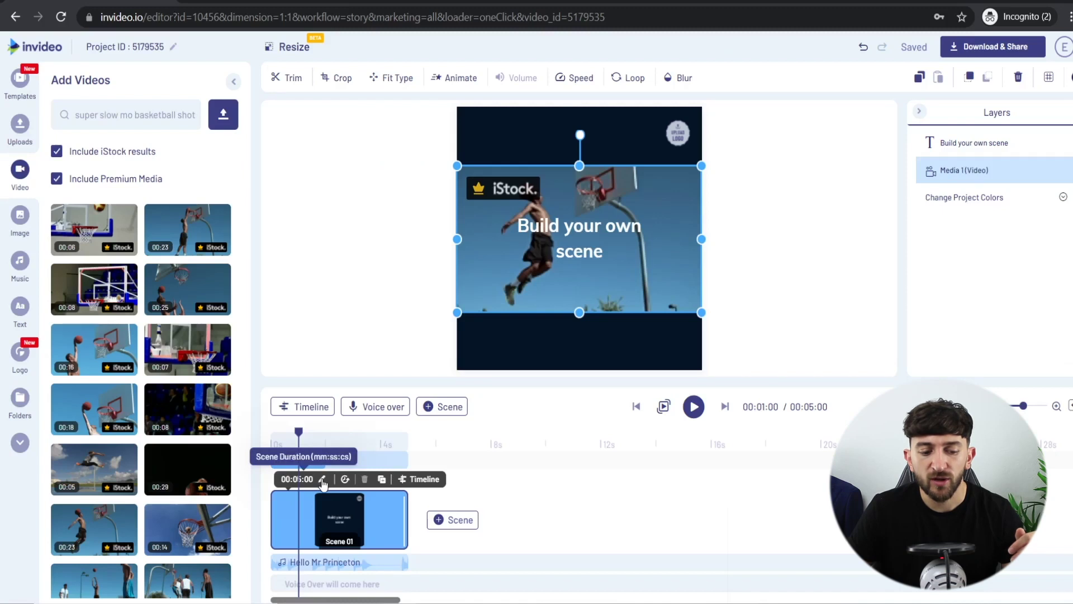
{"action": "left_click", "coordinate": [323, 481]}
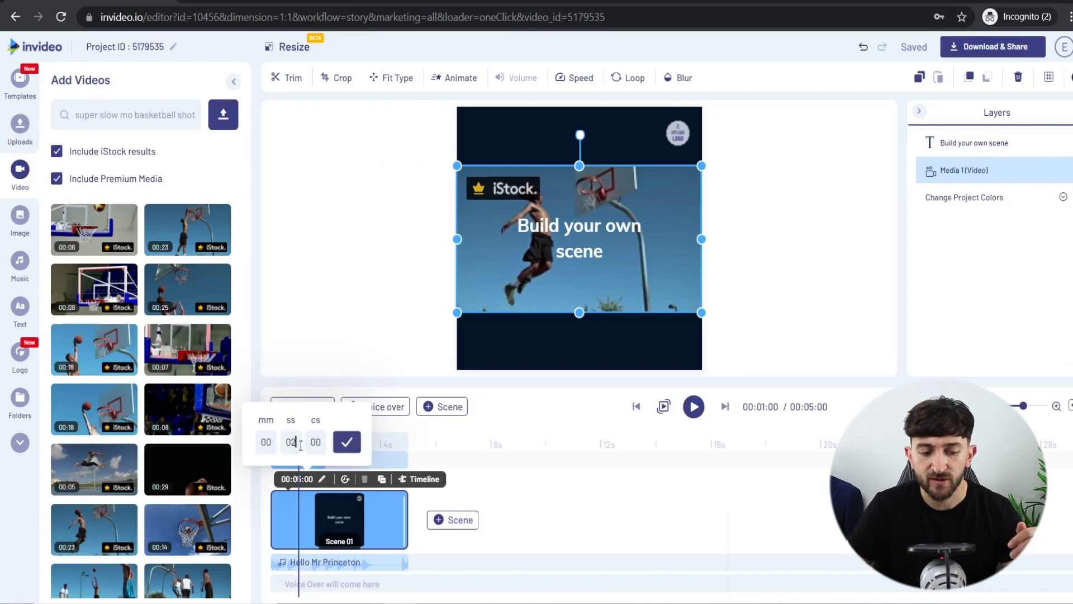
Step: Apply the 2-second scene duration and delete the 'Build your own scene' placeholder text
{"action": "left_click", "coordinate": [347, 443]}
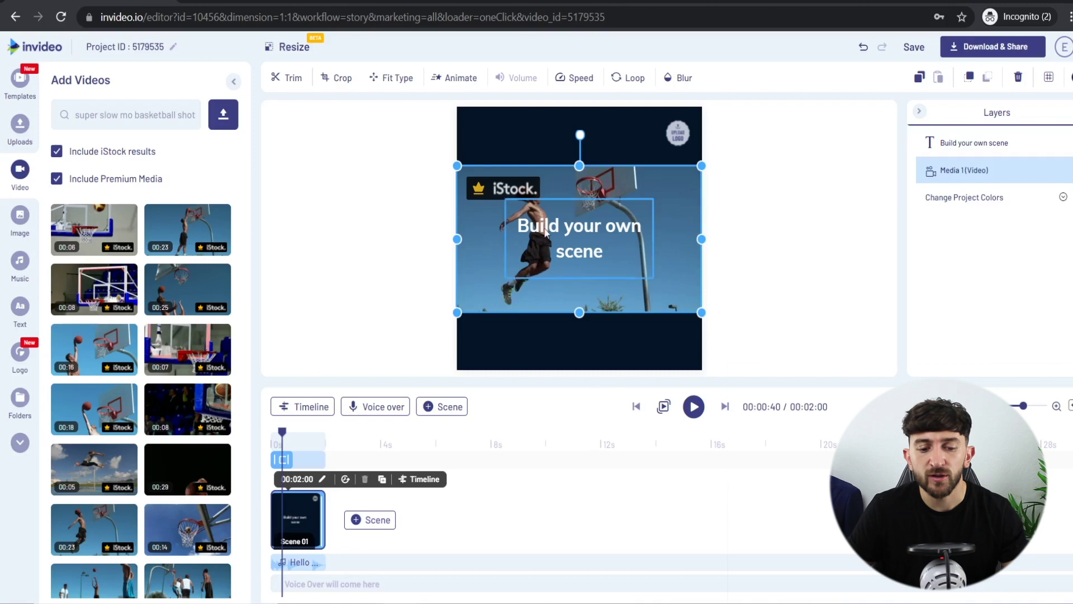
{"action": "left_click", "coordinate": [565, 229]}
{"action": "left_click", "coordinate": [678, 134]}
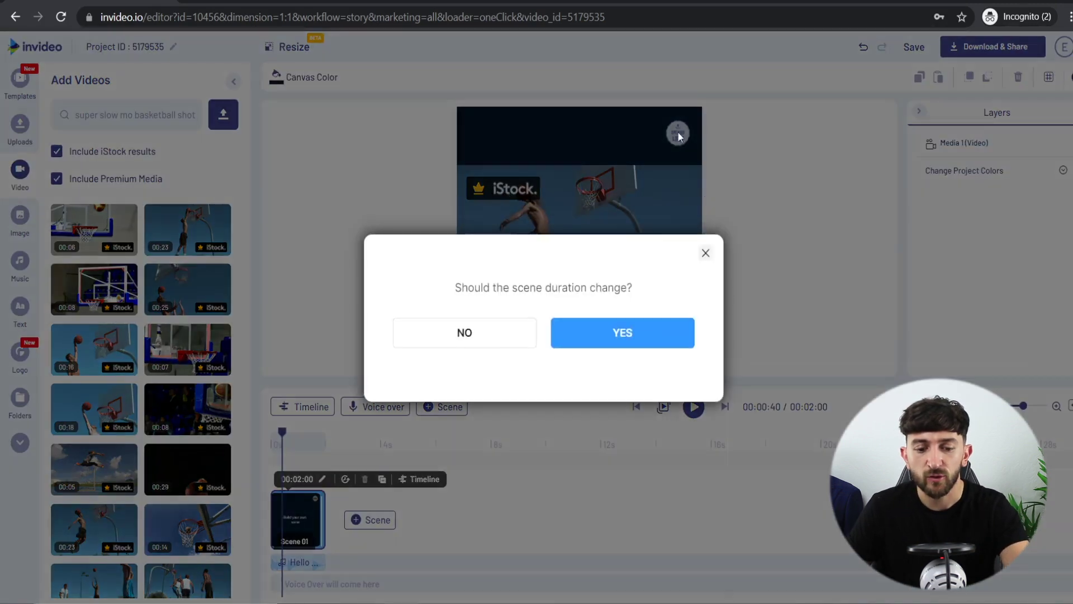
{"action": "left_click", "coordinate": [633, 333]}
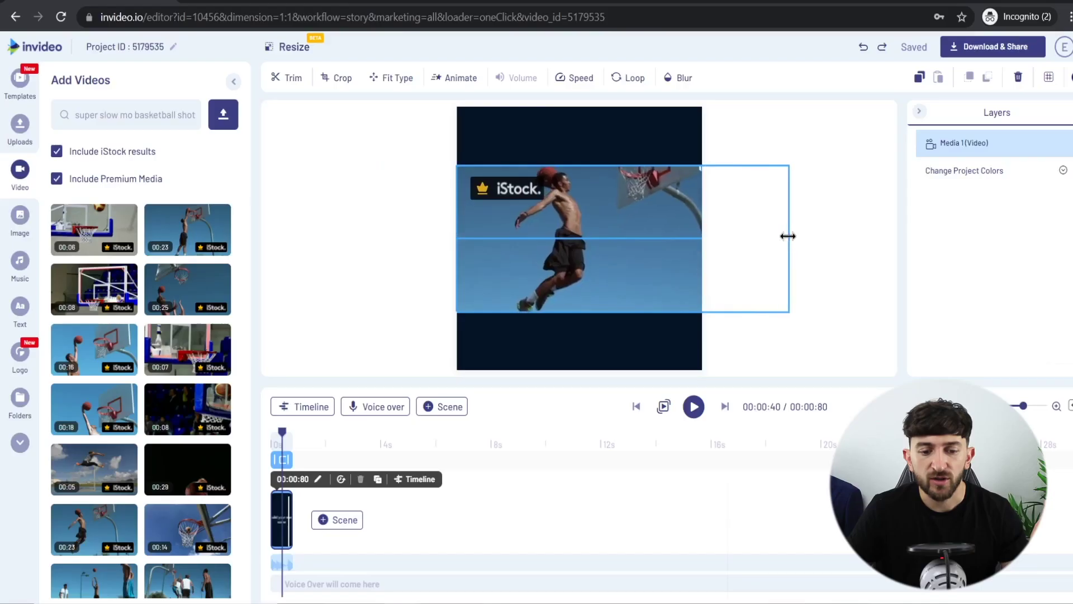
Step: Stretch the dunk clip's top and bottom edges to fill the square canvas
{"action": "left_click", "coordinate": [814, 239]}
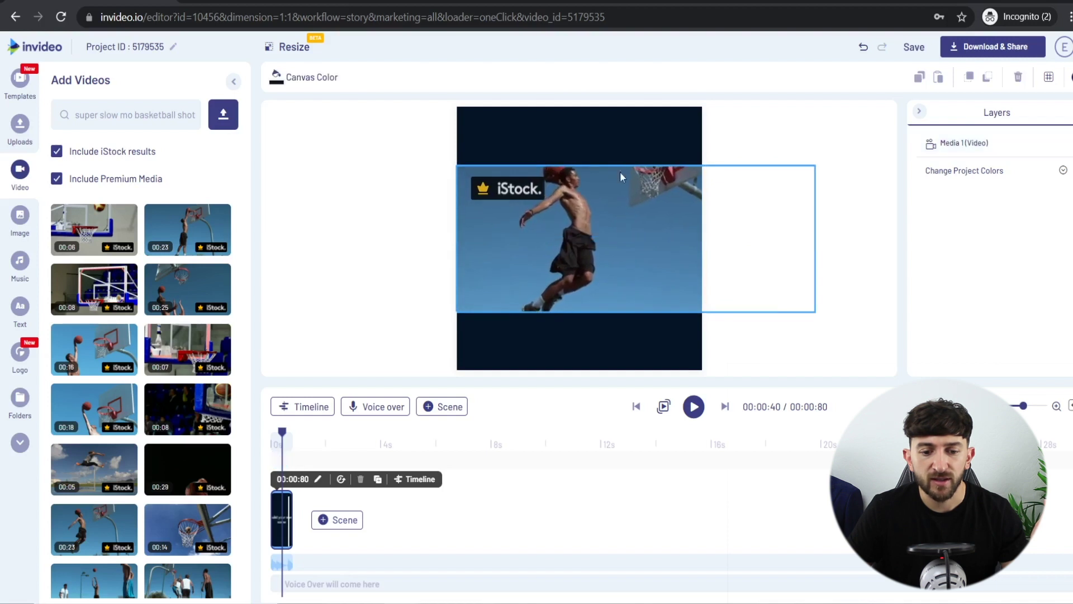
{"action": "left_click", "coordinate": [581, 166]}
{"action": "left_click_drag", "start_coordinate": [639, 163], "coordinate": [640, 108]}
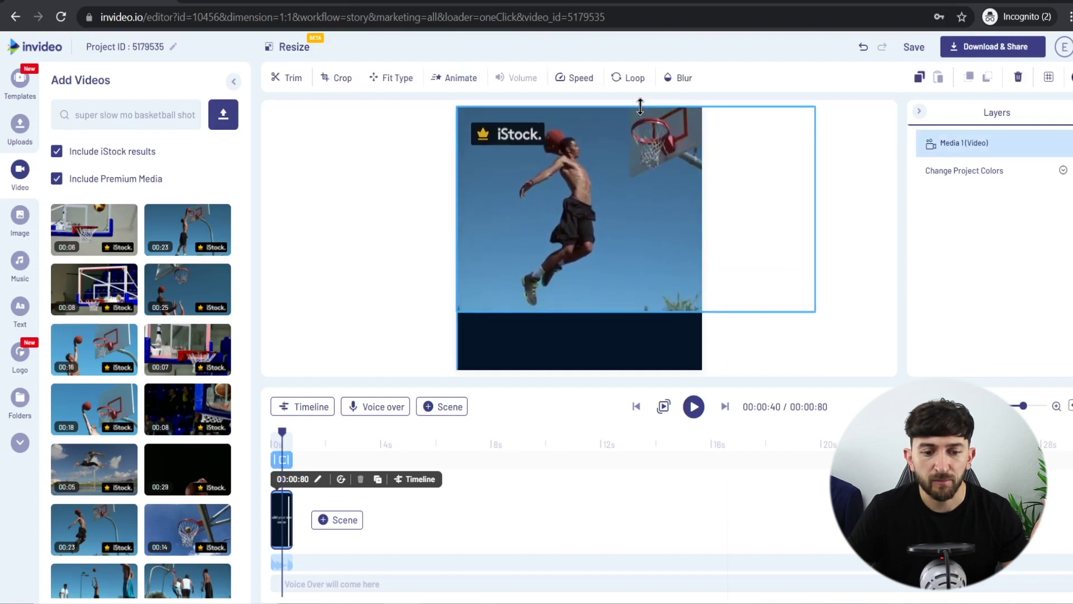
{"action": "left_click_drag", "start_coordinate": [635, 315], "coordinate": [646, 368]}
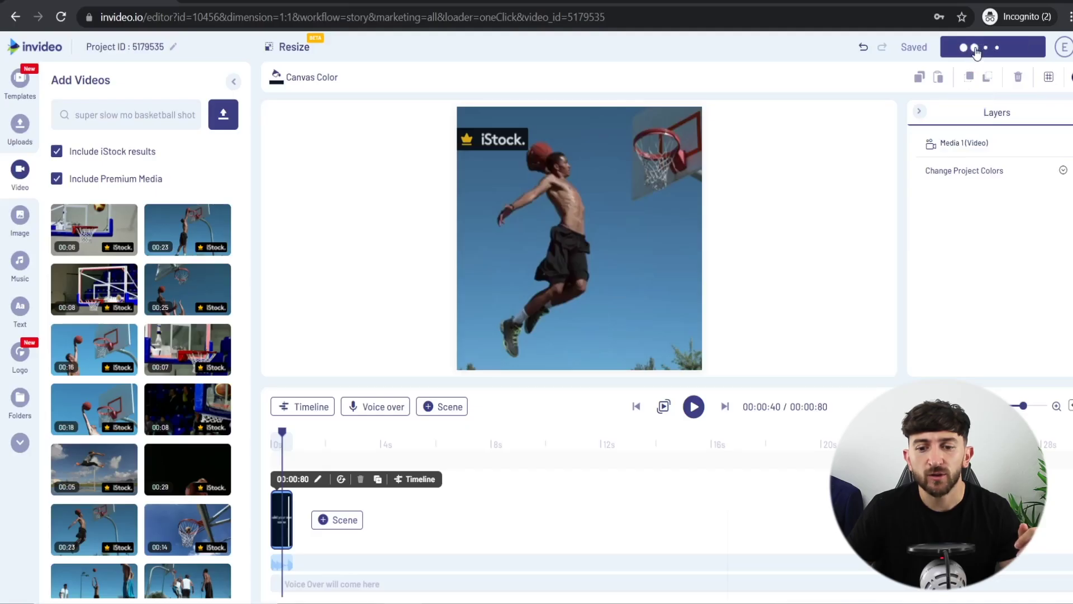
Step: Export the dunk clip project as a video file from Download & Share
{"action": "left_click", "coordinate": [976, 53]}
{"action": "left_click", "coordinate": [952, 208]}
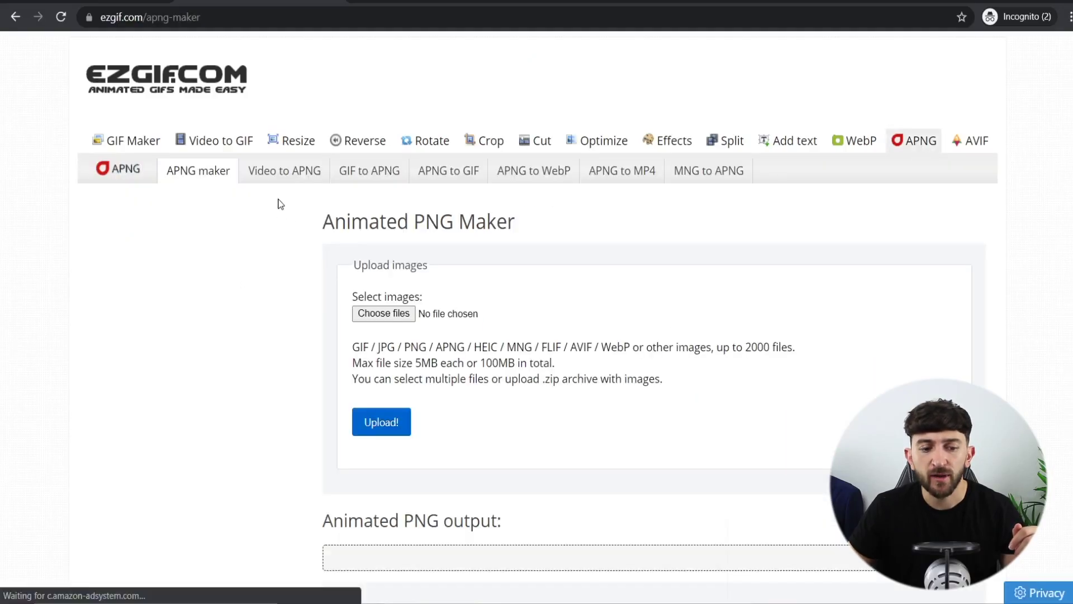
Step: Upload the exported InVideo MP4 to ezgif's Video to APNG converter and convert it to PNG frames
{"action": "left_click", "coordinate": [290, 173]}
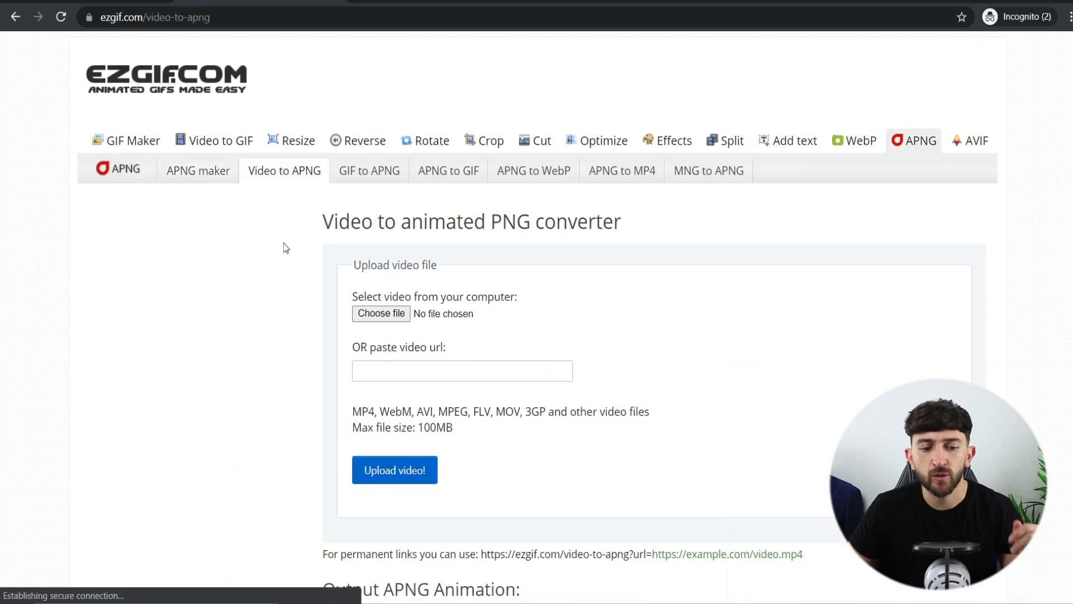
{"action": "left_click", "coordinate": [391, 313]}
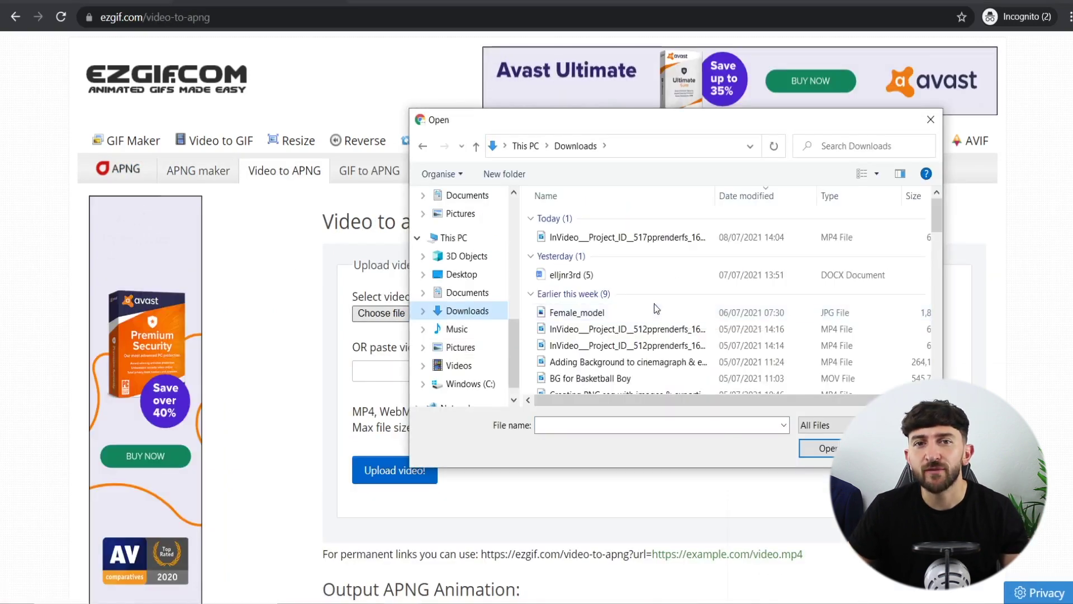
{"action": "left_click", "coordinate": [606, 238]}
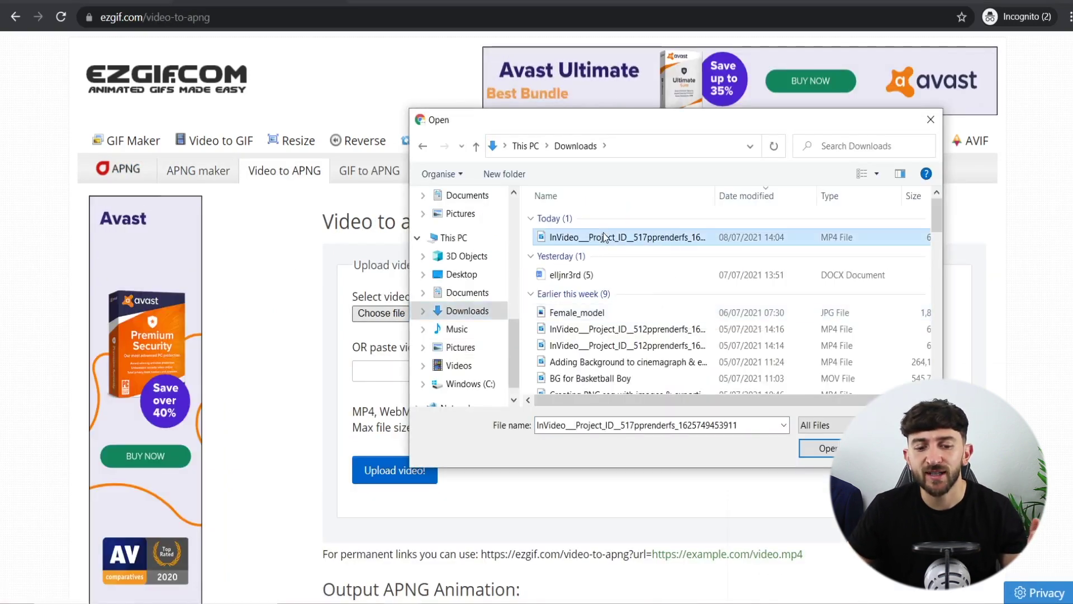
{"action": "left_click", "coordinate": [826, 449]}
{"action": "left_click", "coordinate": [411, 478]}
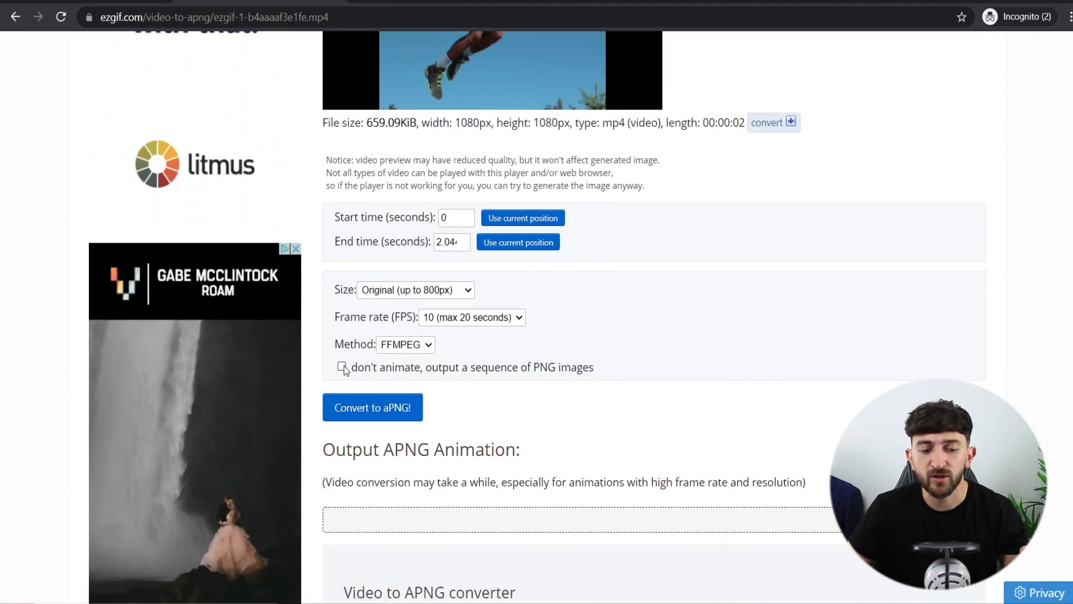
{"action": "left_click", "coordinate": [368, 413]}
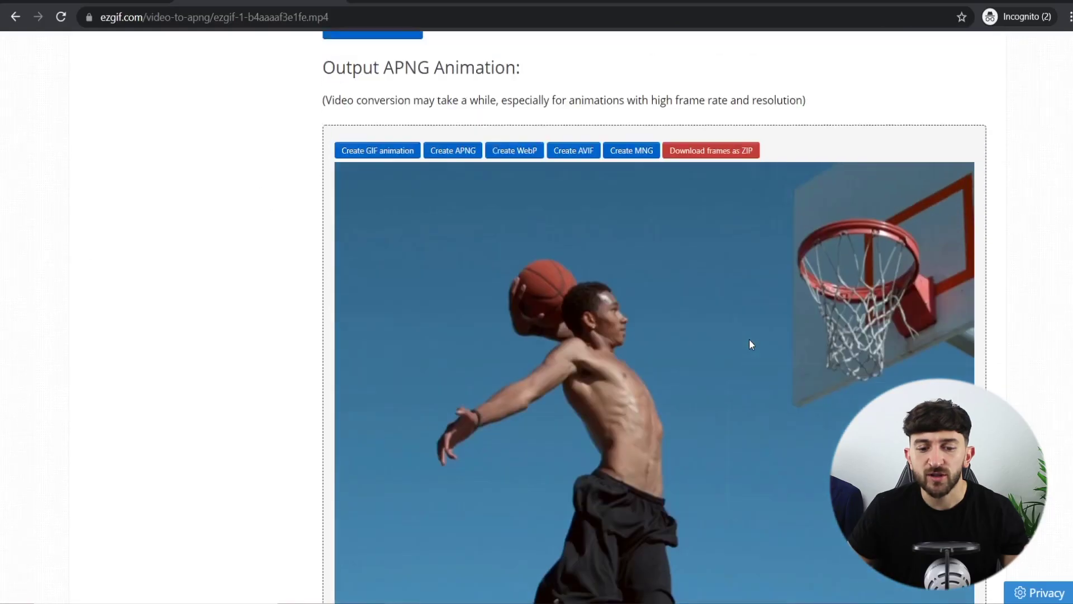
{"action": "scroll", "coordinate": [749, 339], "scroll_direction": "up", "scroll_amount": 5}
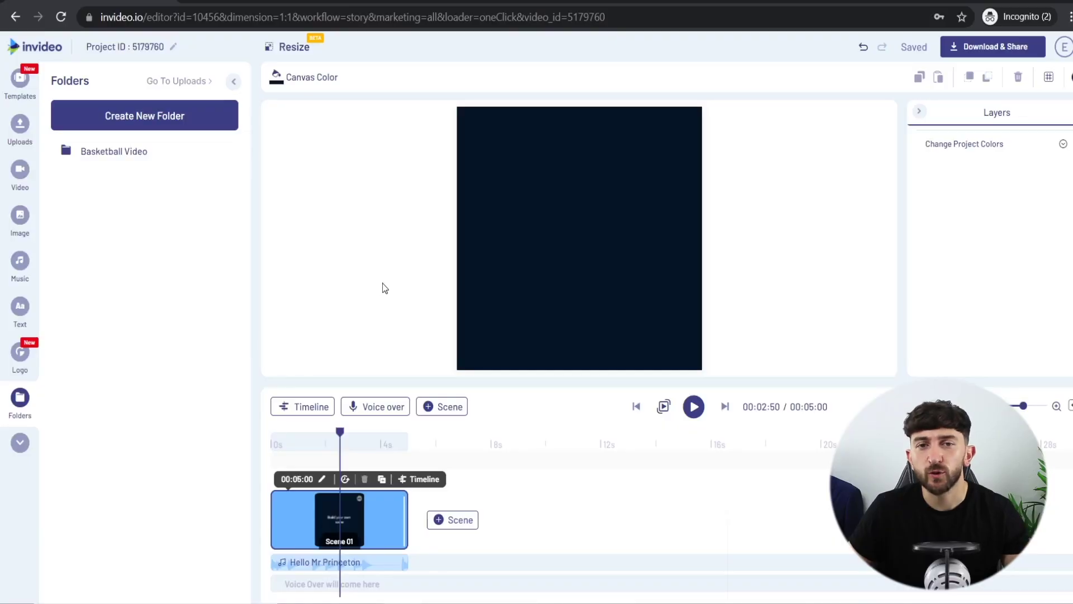
Step: Create the 'Basketball boy 2' media folder and upload all extracted ezgif frame PNGs into it
{"action": "left_click", "coordinate": [139, 122]}
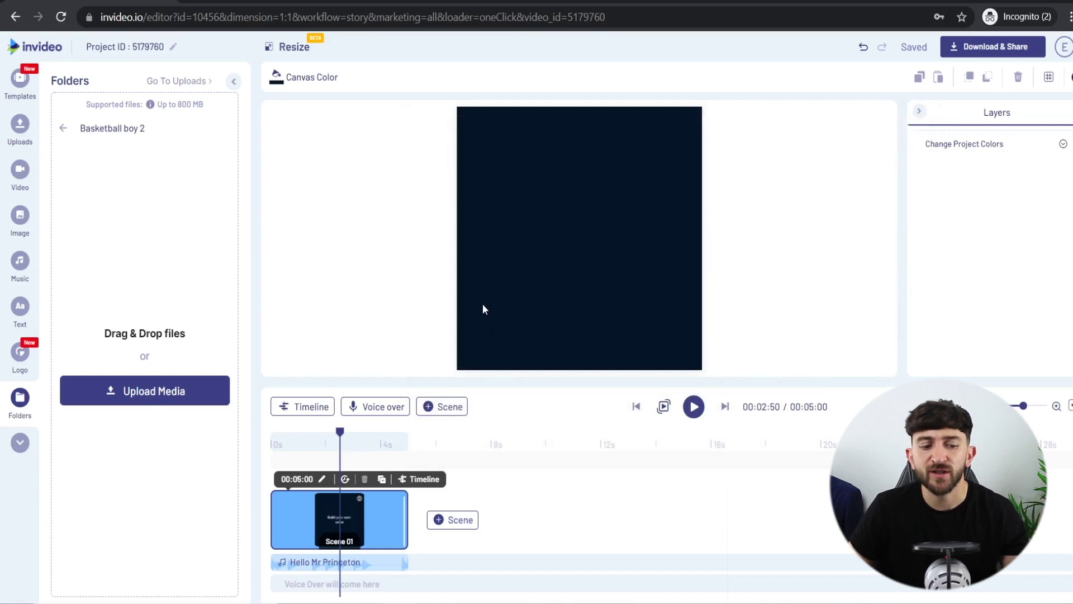
{"action": "left_click", "coordinate": [170, 393]}
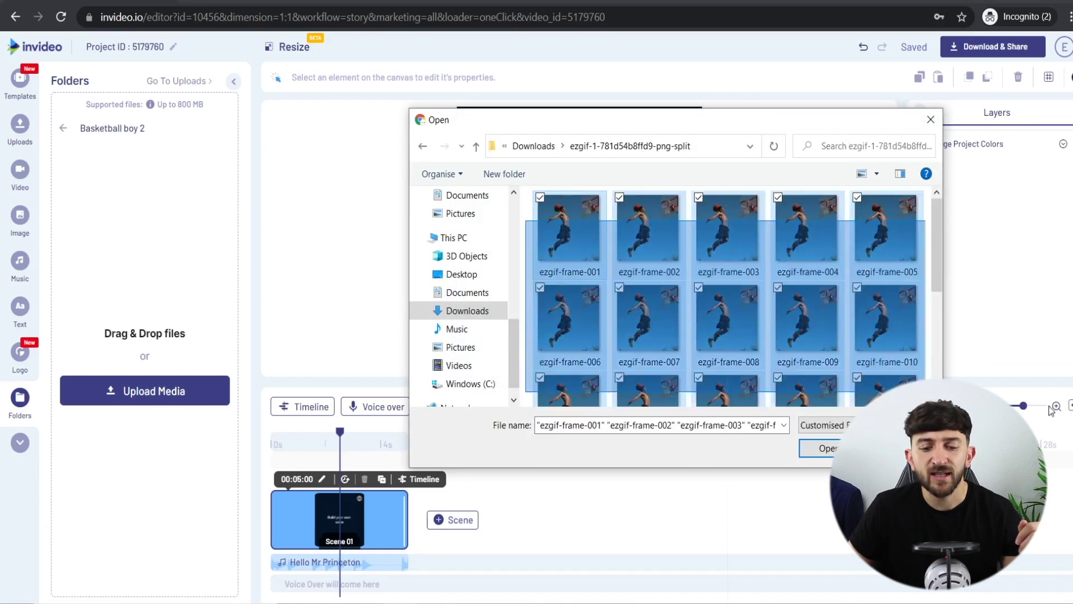
{"action": "scroll", "coordinate": [727, 296], "scroll_direction": "down", "scroll_amount": 3}
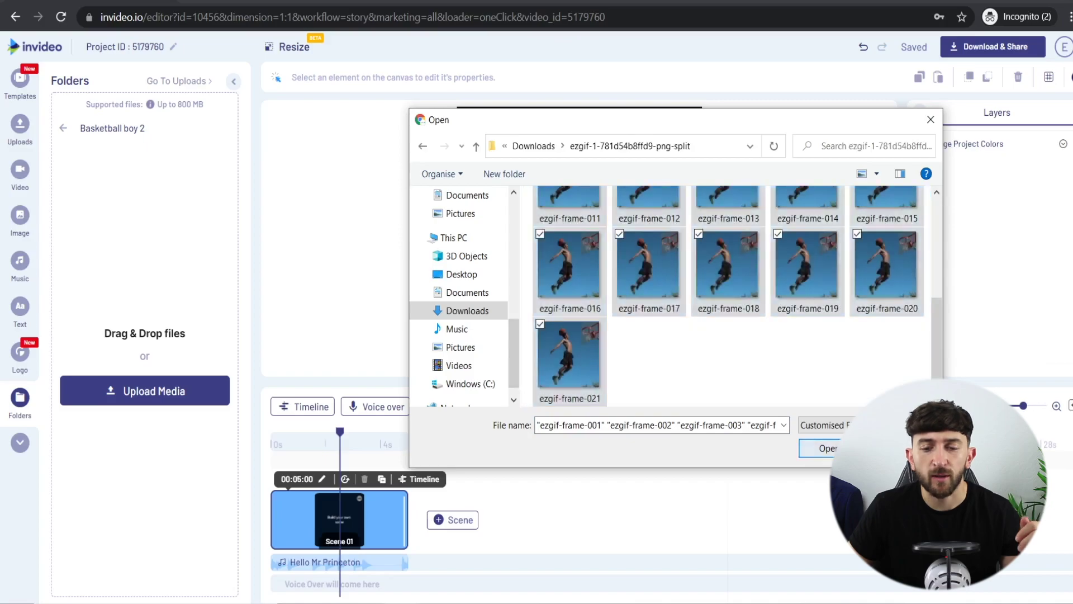
{"action": "key", "text": "Return"}
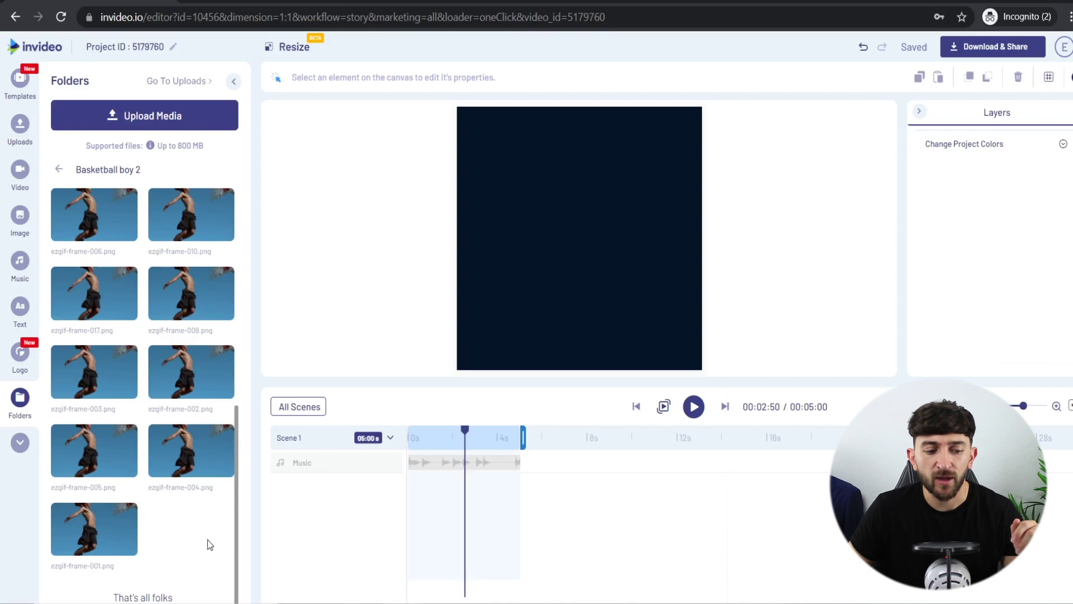
{"action": "mouse_move", "coordinate": [125, 521]}
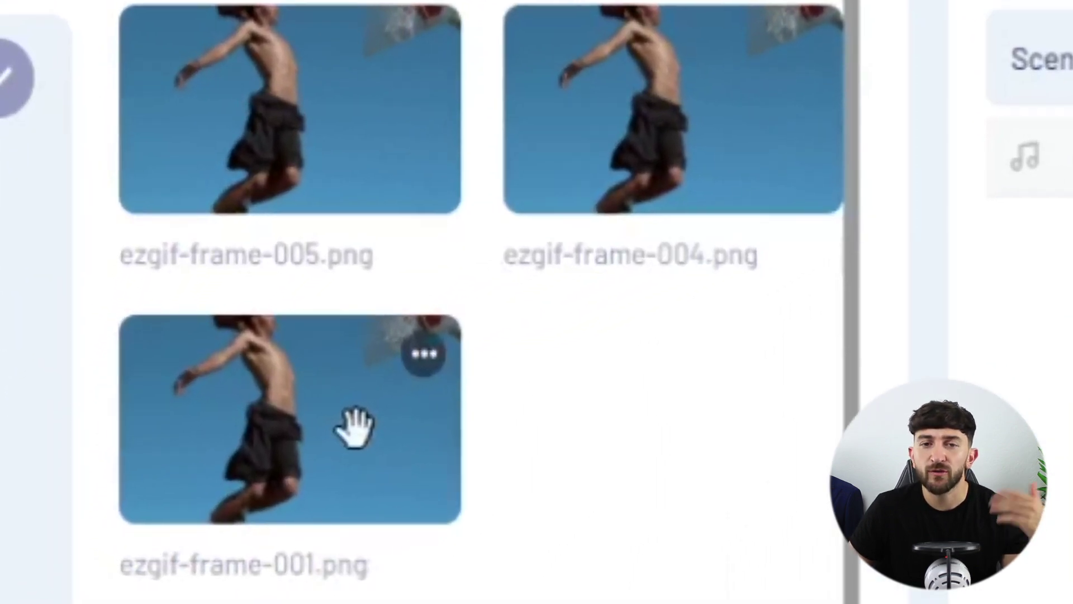
Step: Stack the ezgif frames (001 through 009 onward) as layers Media 1–21 and open the top frame's Crop
{"action": "left_click", "coordinate": [352, 414]}
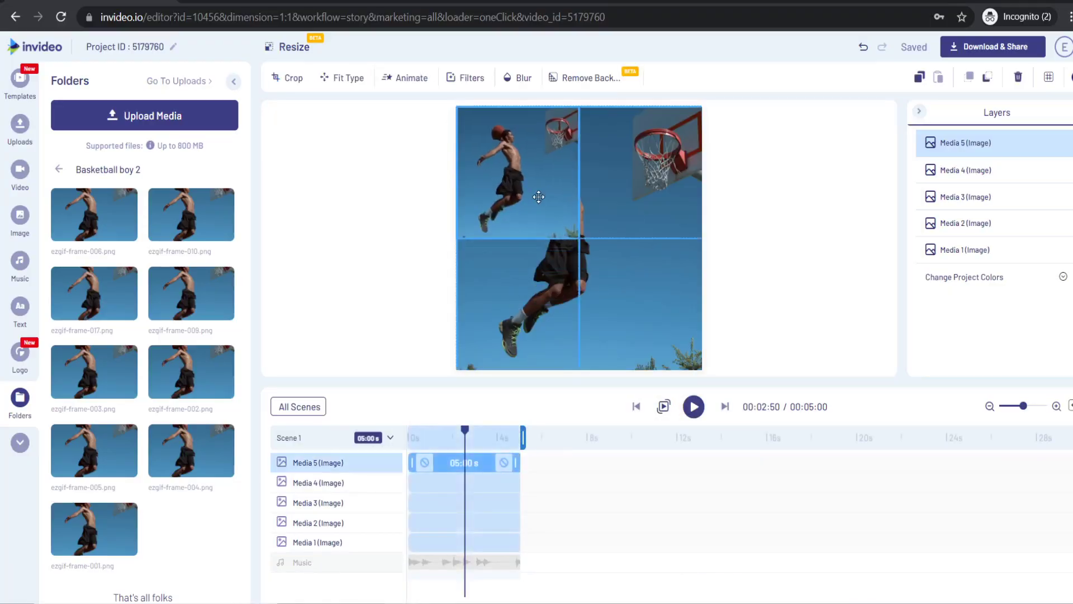
{"action": "left_click", "coordinate": [188, 316]}
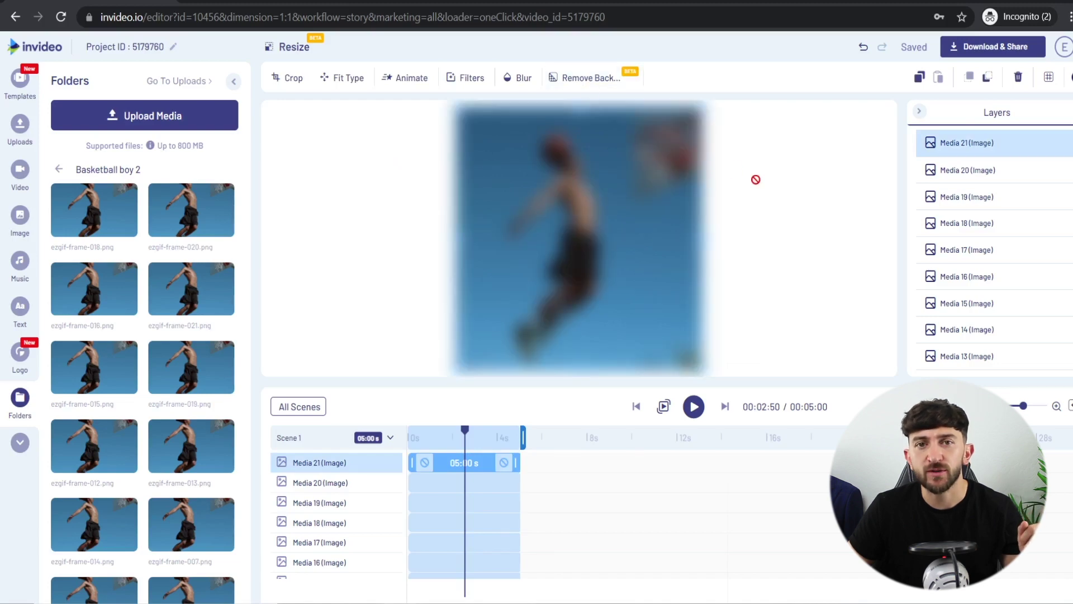
{"action": "double_click", "coordinate": [698, 343]}
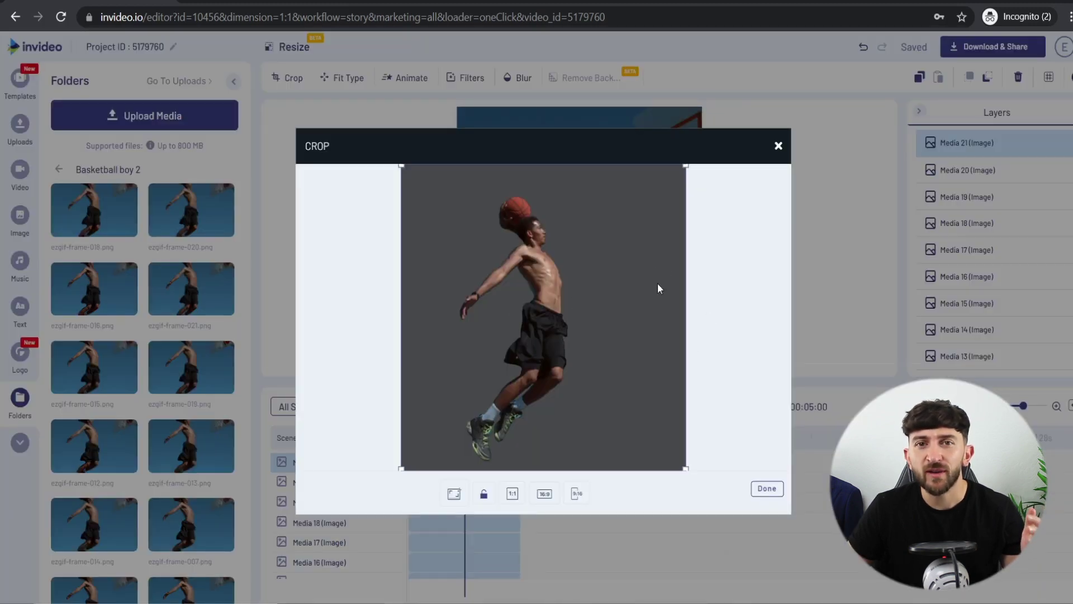
Step: Remove the background from each frame layer (Media 17, 16, ...), confirming each Crop with Done
{"action": "left_click", "coordinate": [767, 488]}
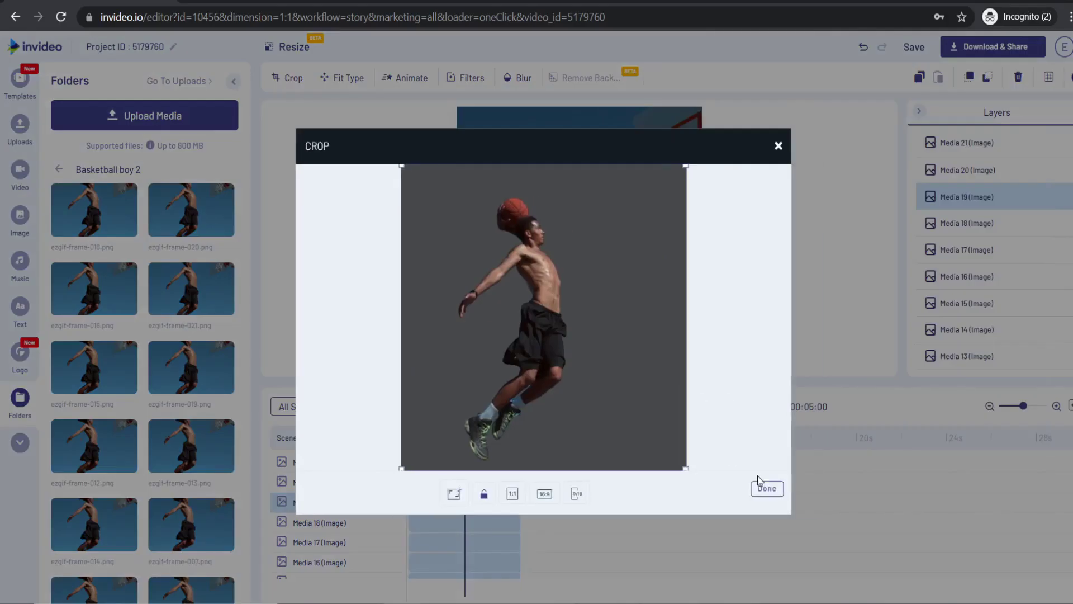
{"action": "left_click", "coordinate": [767, 489]}
{"action": "left_click", "coordinate": [492, 522]}
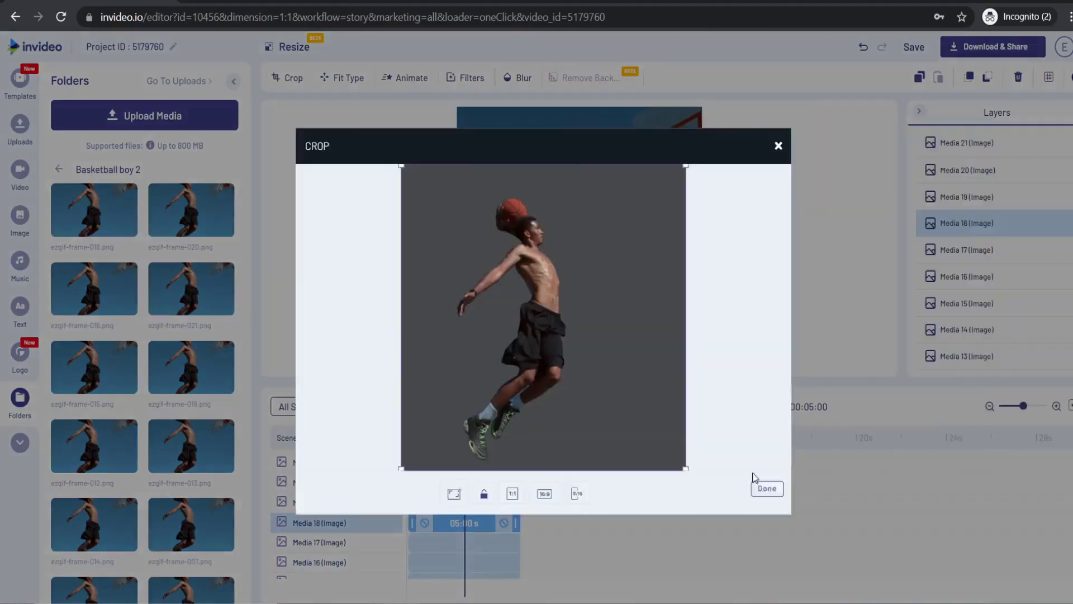
{"action": "left_click", "coordinate": [767, 488]}
{"action": "left_click", "coordinate": [492, 542]}
{"action": "left_click", "coordinate": [286, 78]}
{"action": "left_click", "coordinate": [766, 489]}
{"action": "left_click", "coordinate": [492, 562]}
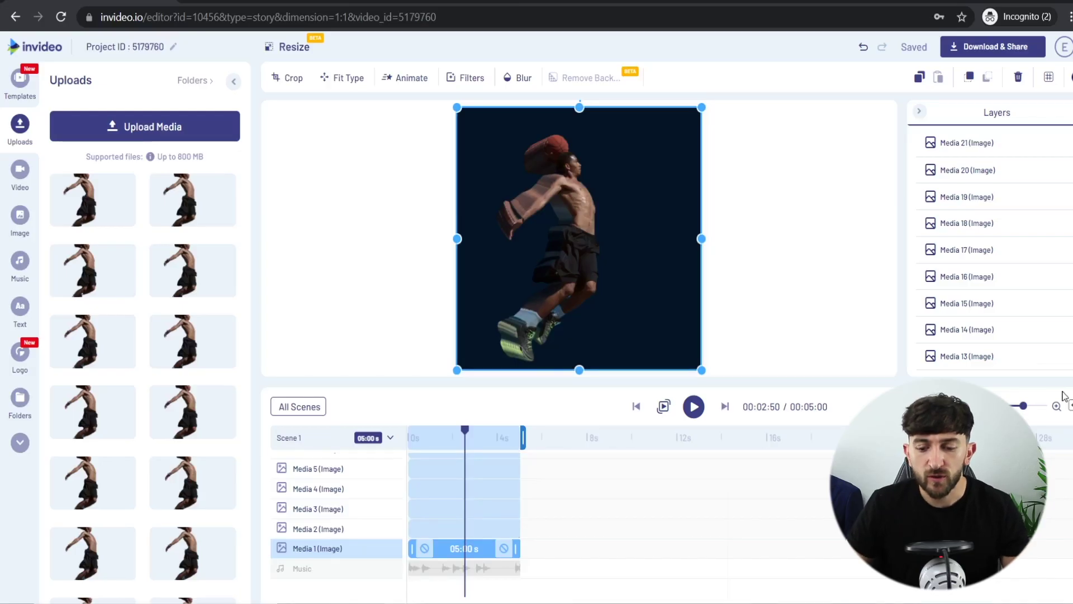
Step: Stagger the frame clips (Media 3, 7, 8, 13, ...) along the zoomed timeline, each following the previous
{"action": "left_click", "coordinate": [1056, 408]}
{"action": "left_click", "coordinate": [1056, 408]}
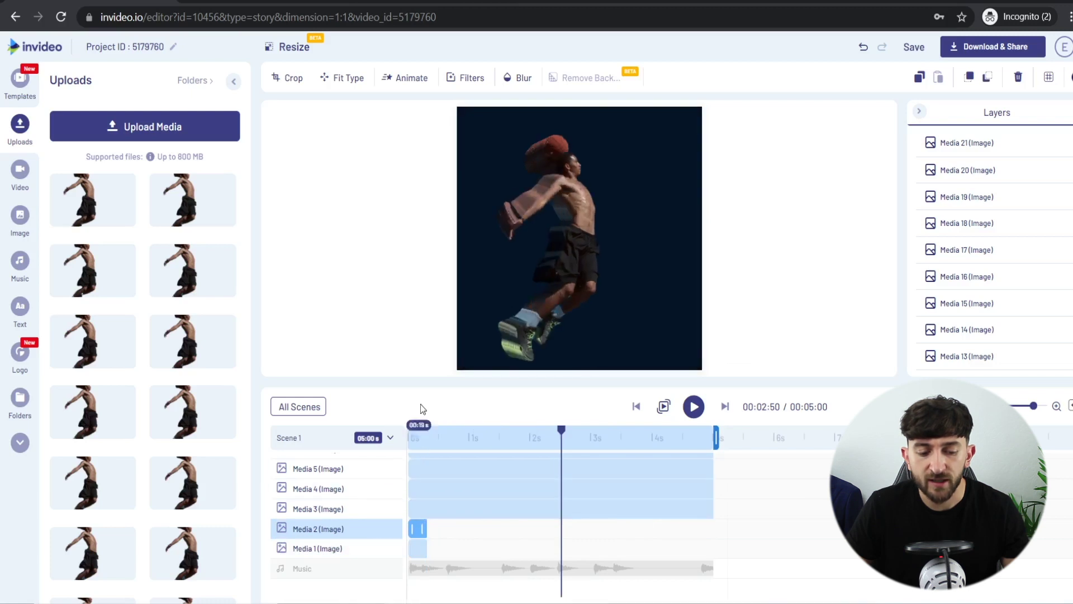
{"action": "left_click", "coordinate": [1054, 407]}
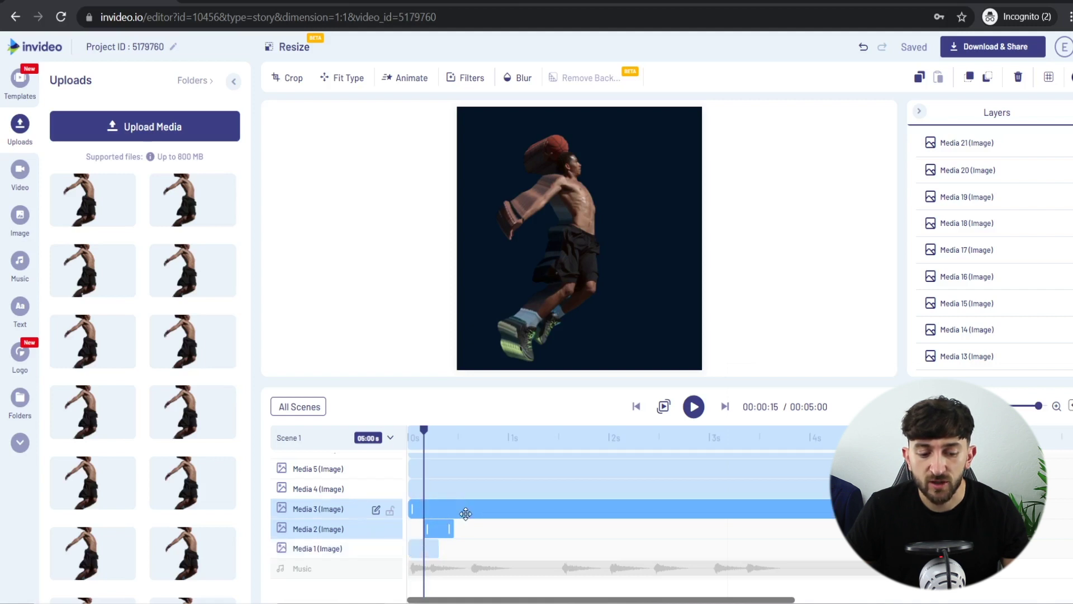
{"action": "left_click_drag", "start_coordinate": [449, 507], "coordinate": [470, 509]}
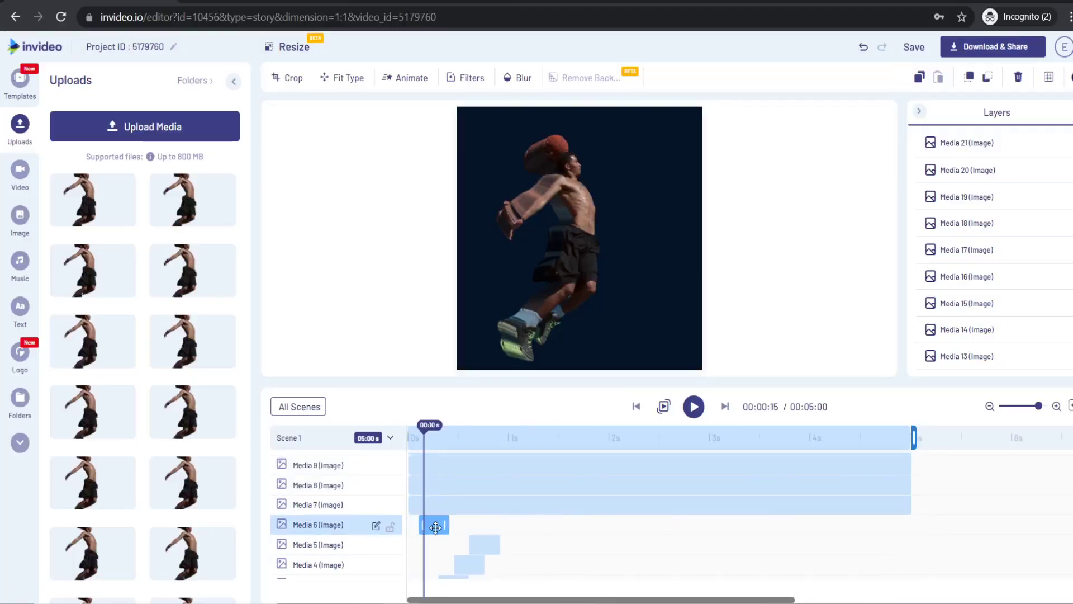
{"action": "left_click", "coordinate": [510, 508]}
{"action": "left_click", "coordinate": [508, 485]}
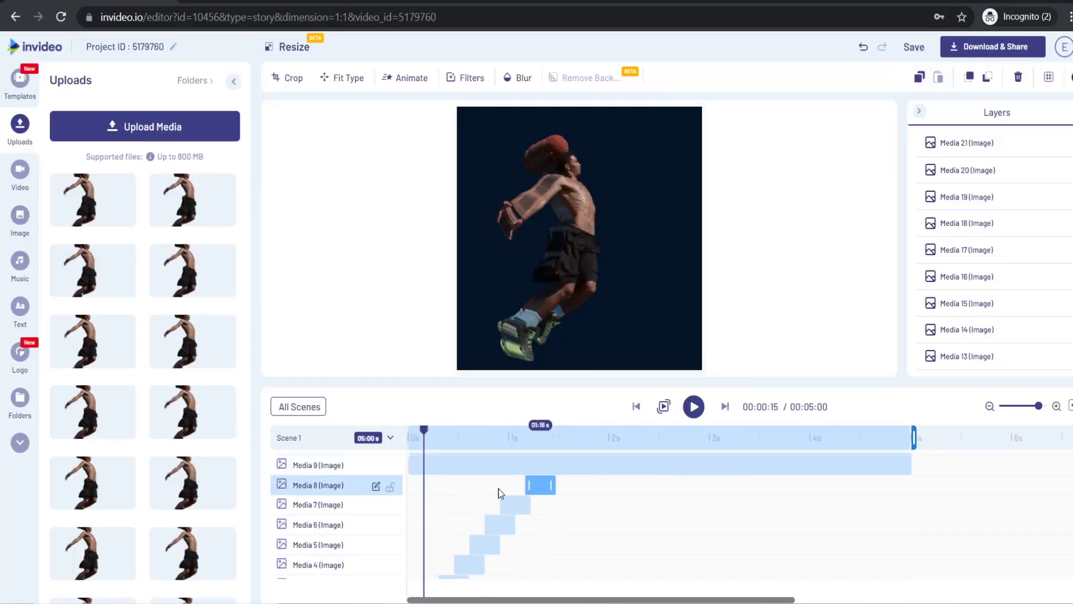
{"action": "scroll", "coordinate": [838, 464], "scroll_direction": "up", "scroll_amount": 3}
{"action": "left_click", "coordinate": [463, 479]}
{"action": "left_click_drag", "start_coordinate": [423, 476], "coordinate": [635, 479]}
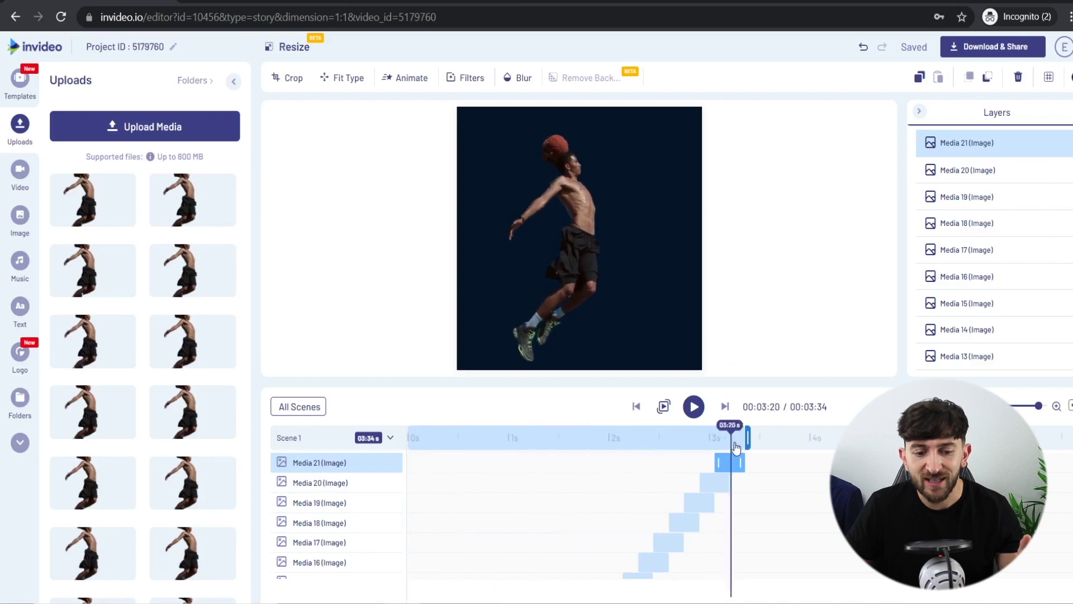
{"action": "left_click", "coordinate": [649, 458]}
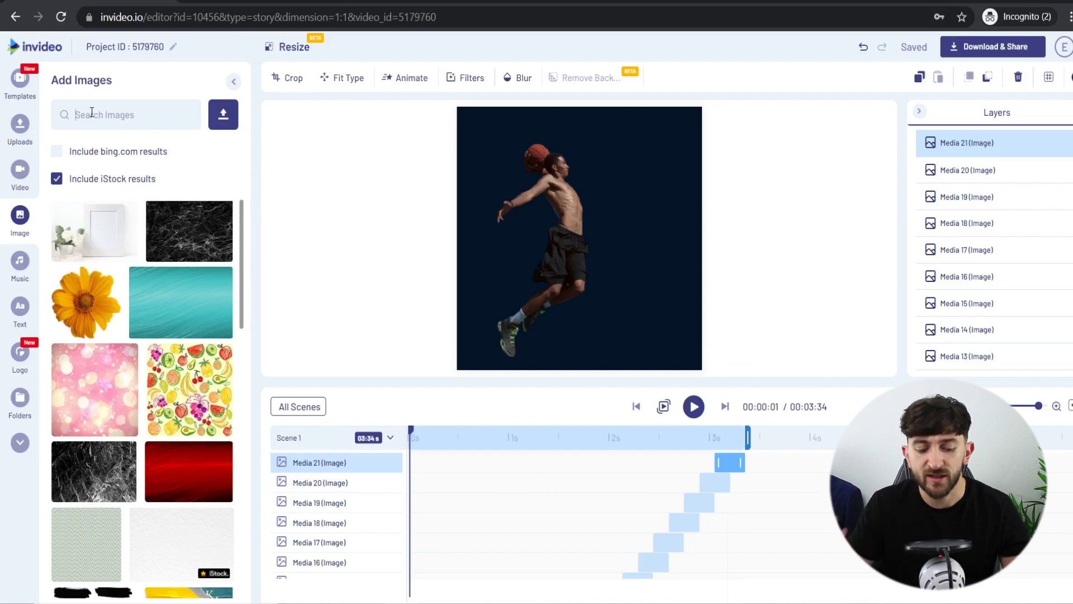
Step: Add a yellow torn-paper 'paper abstract art' image under Media 1, trimmed to one frame and filling the canvas
{"action": "type", "text": "paper abstract art"}
{"action": "key", "text": "Return"}
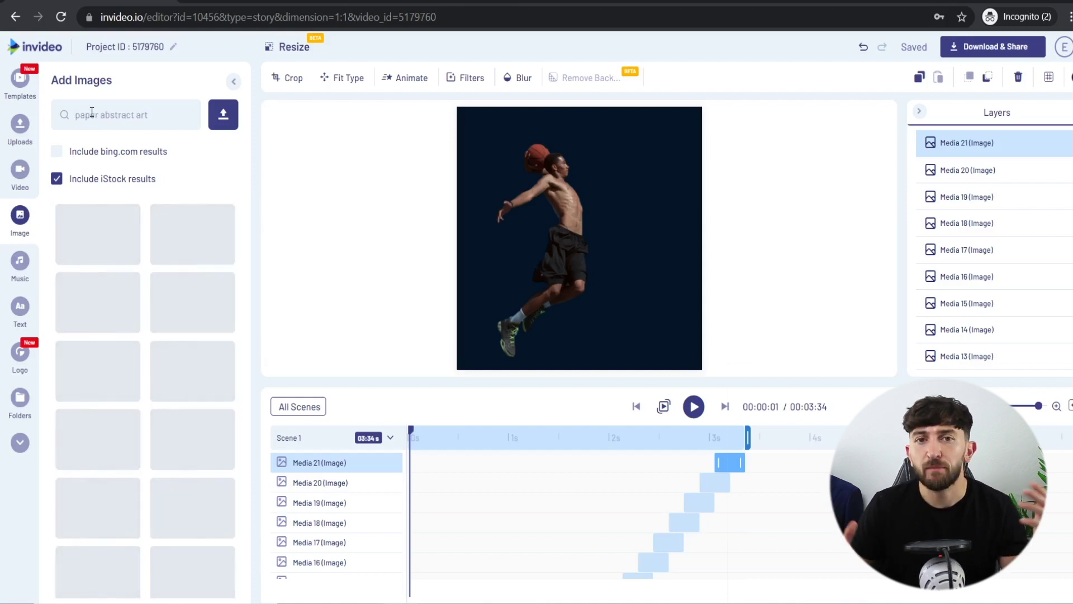
{"action": "left_click", "coordinate": [374, 289]}
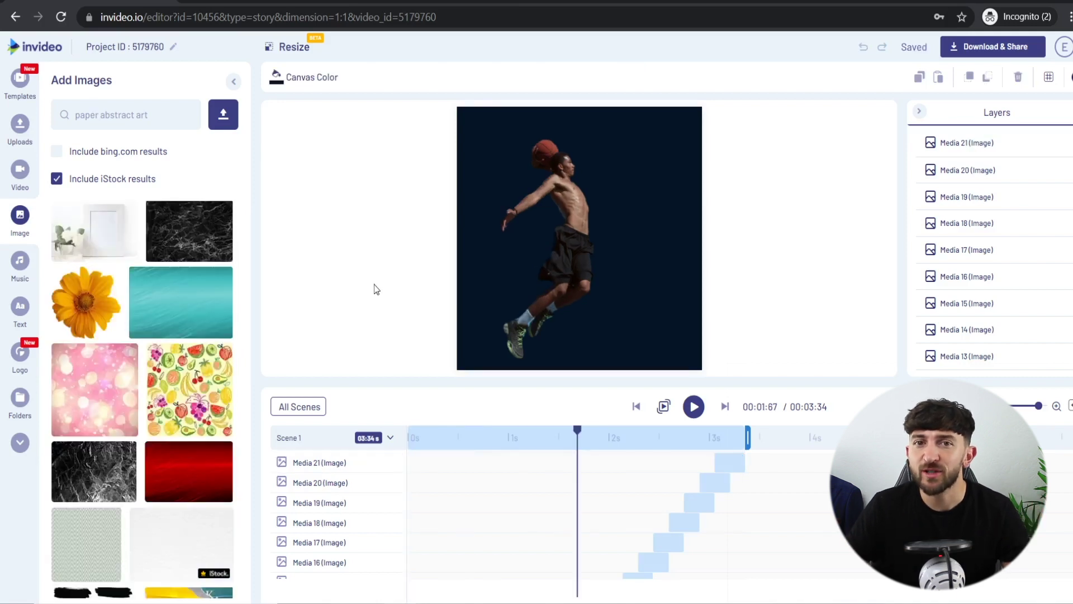
{"action": "scroll", "coordinate": [172, 479], "scroll_direction": "down", "scroll_amount": 3}
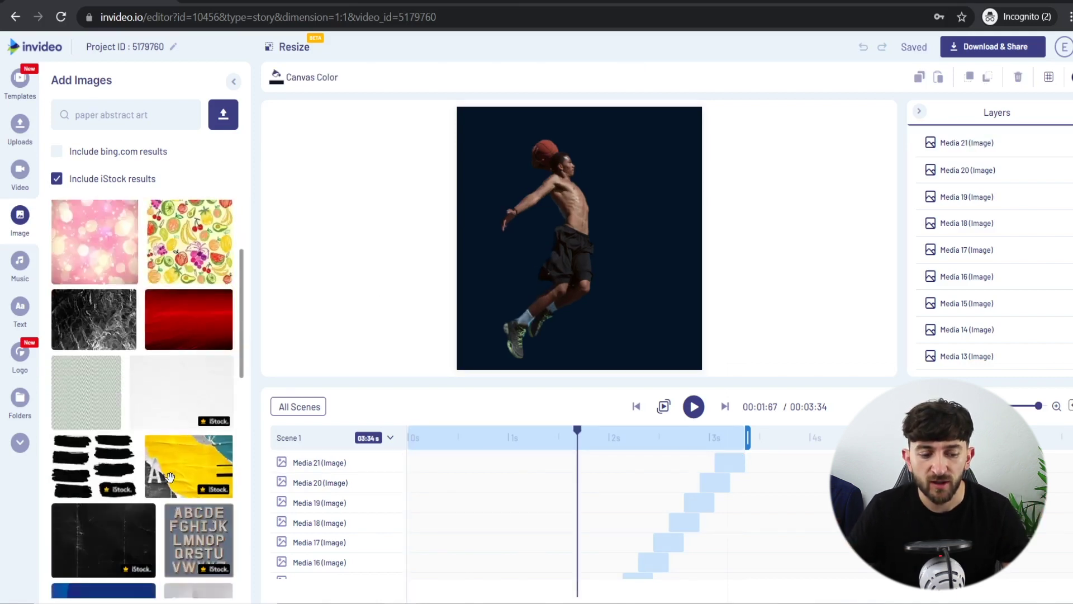
{"action": "left_click_drag", "start_coordinate": [326, 472], "coordinate": [433, 479]}
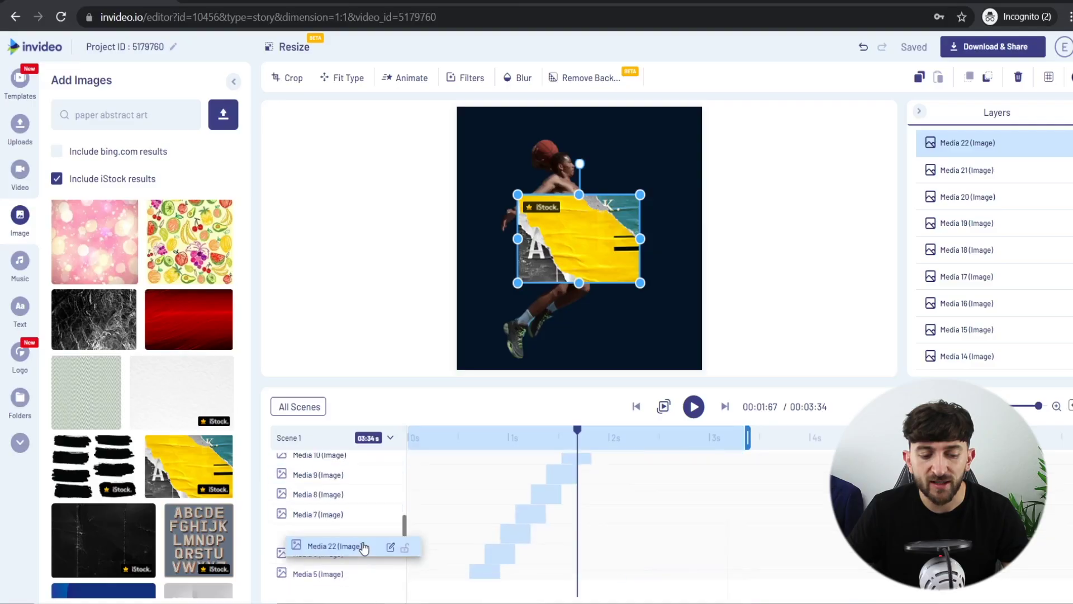
{"action": "mouse_move", "coordinate": [359, 546]}
{"action": "left_mouse_down"}
{"action": "mouse_move", "coordinate": [362, 597]}
{"action": "mouse_move", "coordinate": [349, 546]}
{"action": "left_mouse_up"}
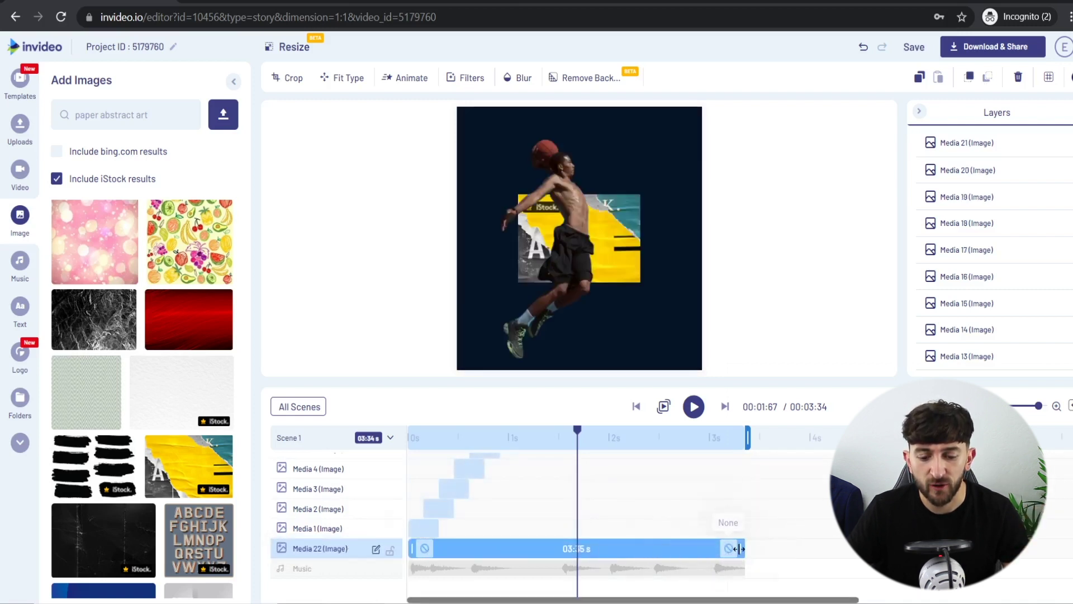
{"action": "left_click_drag", "start_coordinate": [740, 547], "coordinate": [481, 545]}
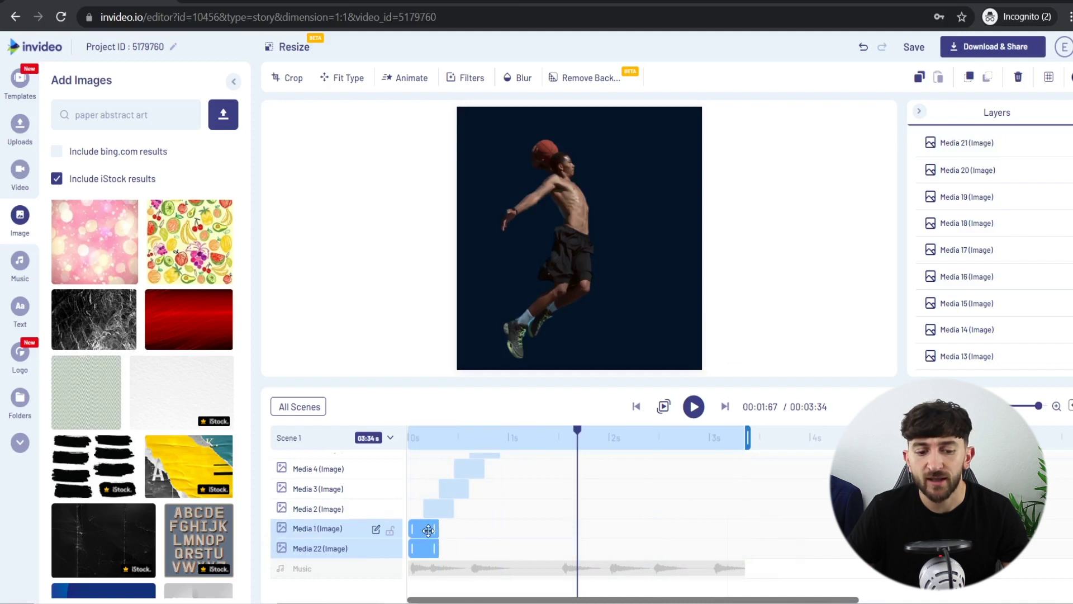
{"action": "left_click", "coordinate": [471, 531]}
{"action": "left_click", "coordinate": [468, 545]}
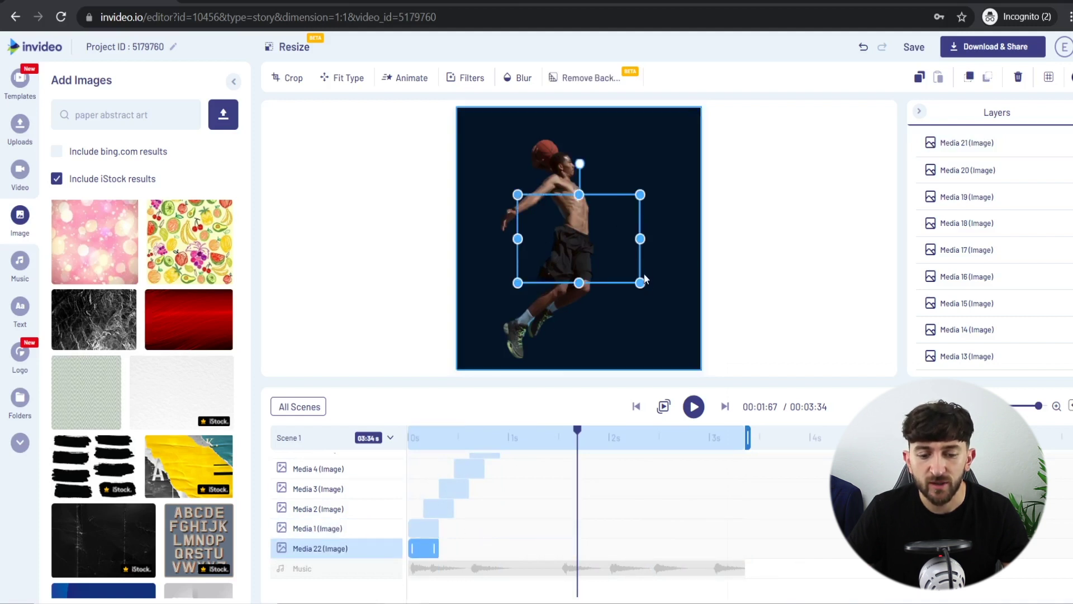
{"action": "left_click_drag", "start_coordinate": [639, 282], "coordinate": [742, 395]}
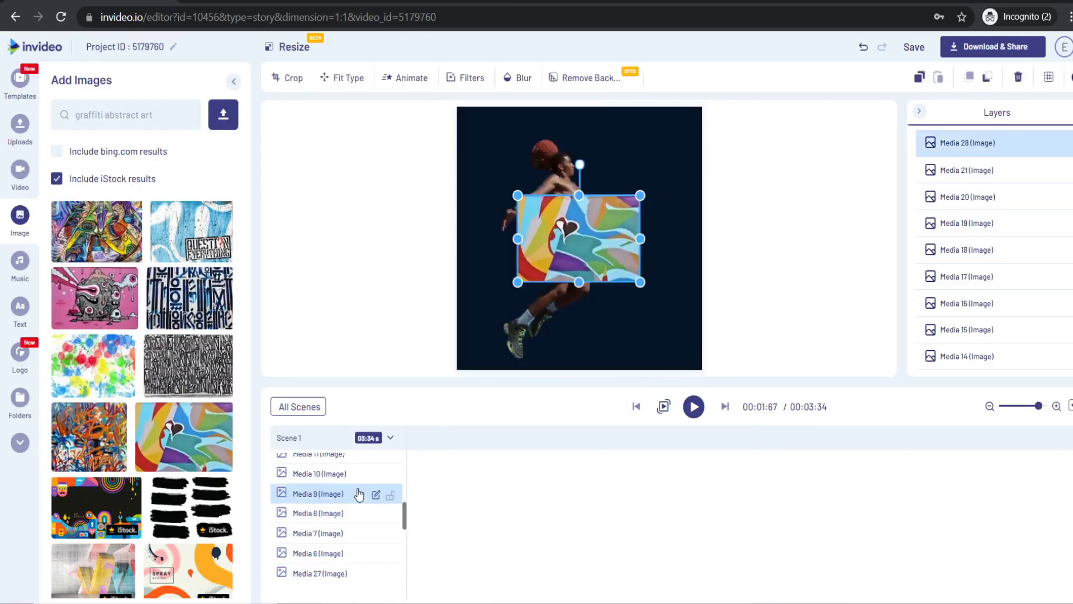
Step: Move the new graffiti background layer beneath its frame in the layer stack
{"action": "left_click_drag", "start_coordinate": [335, 493], "coordinate": [360, 519]}
{"action": "left_click", "coordinate": [515, 518]}
{"action": "scroll", "coordinate": [192, 374], "scroll_direction": "down", "scroll_amount": 5}
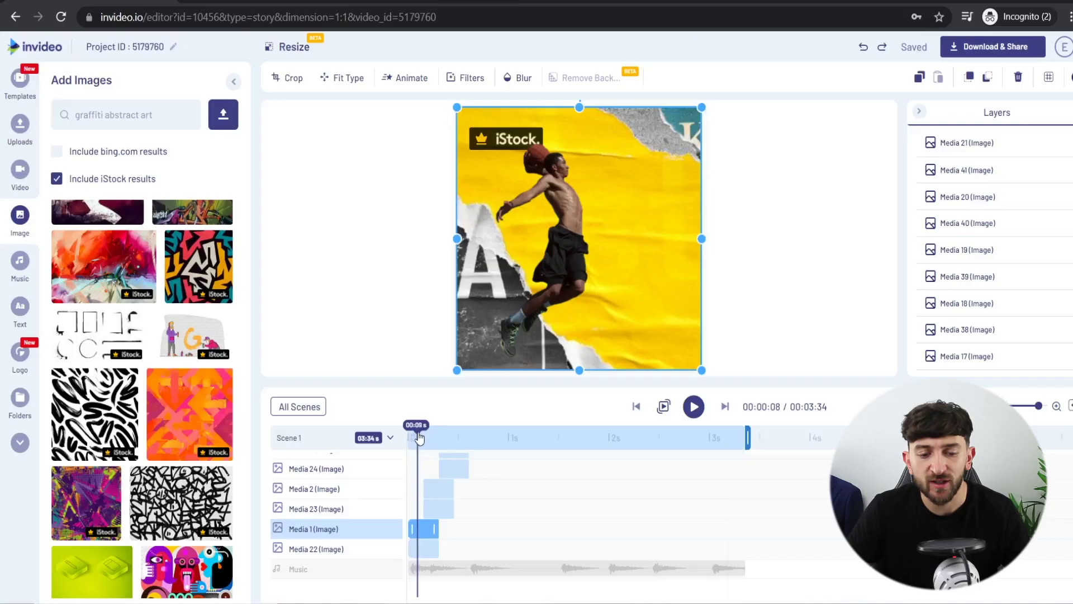
Step: Scrub through the dunk sequence to preview the torn paper, paint splatter and graffiti wall backgrounds
{"action": "left_click_drag", "start_coordinate": [414, 426], "coordinate": [387, 414]}
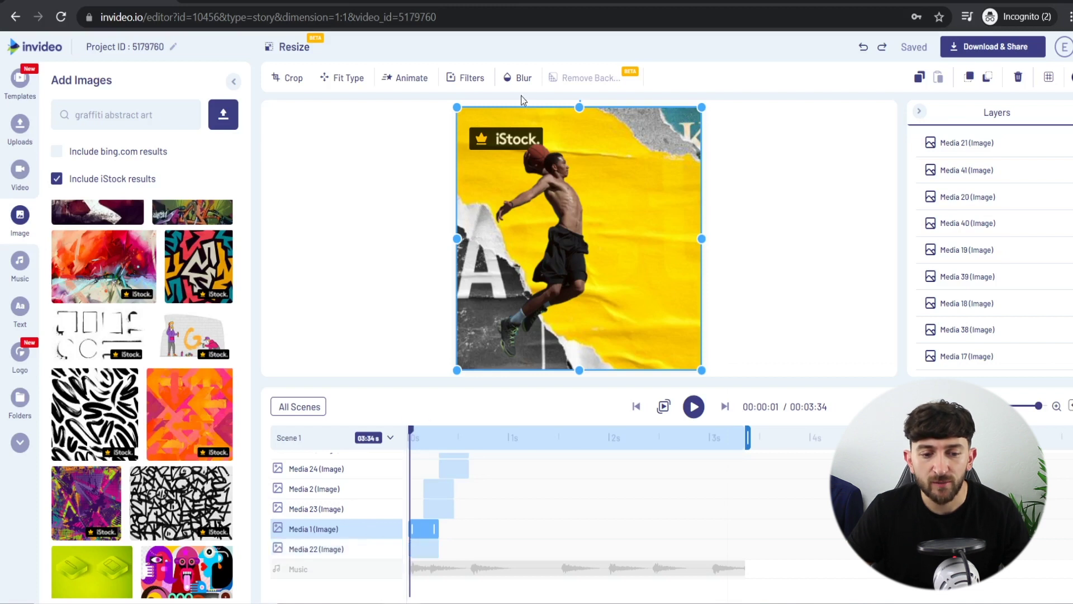
Step: Play the filtered dunk frames from Media 9 onward, then switch to the All Scenes timeline
{"action": "left_click", "coordinate": [469, 84]}
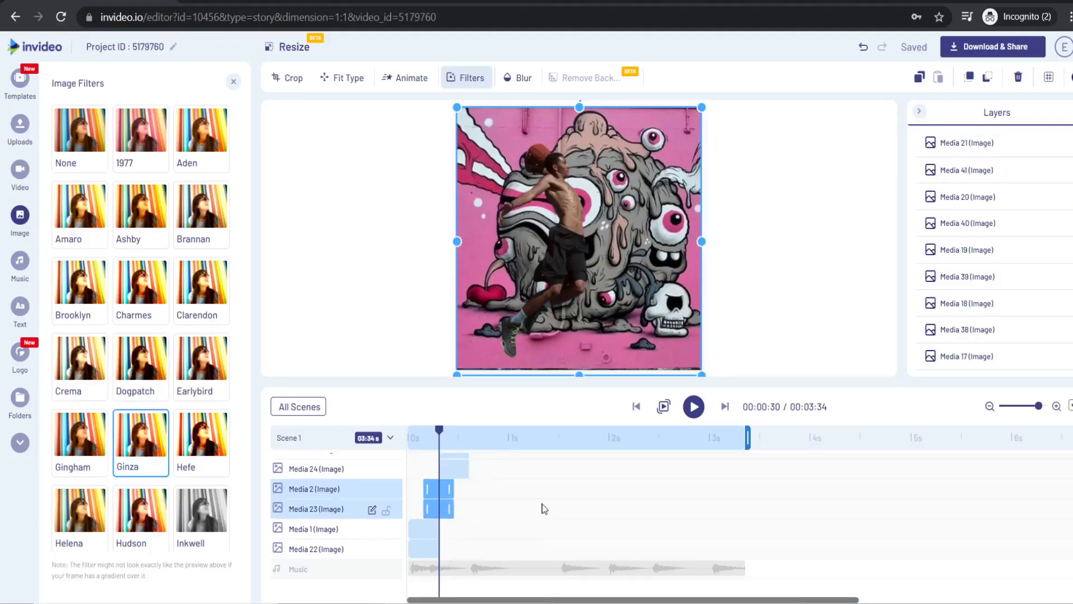
{"action": "scroll", "coordinate": [545, 508], "scroll_direction": "down", "scroll_amount": 3}
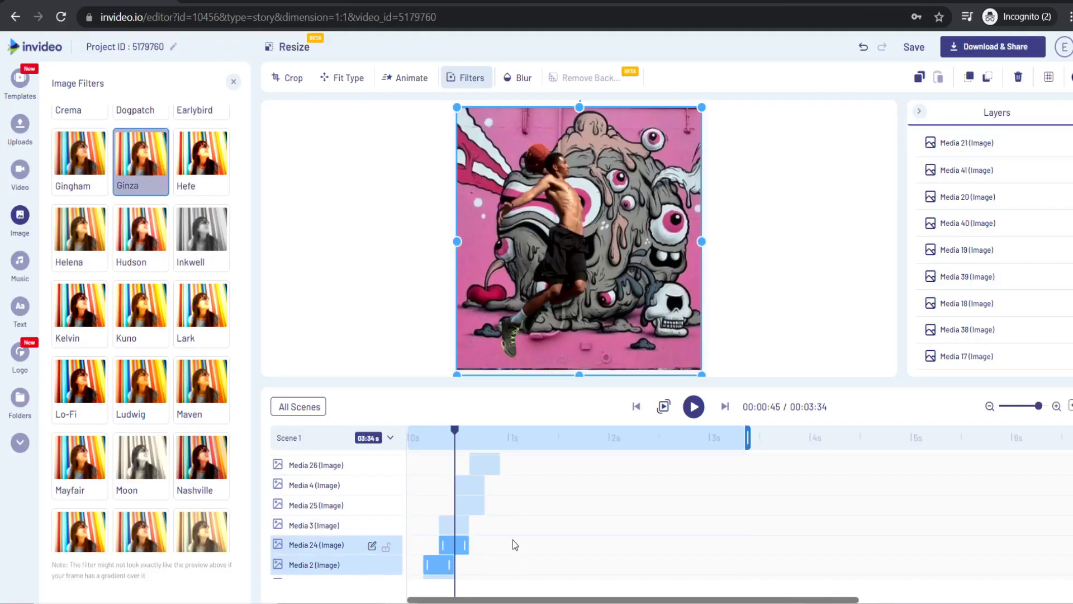
{"action": "left_click", "coordinate": [635, 513]}
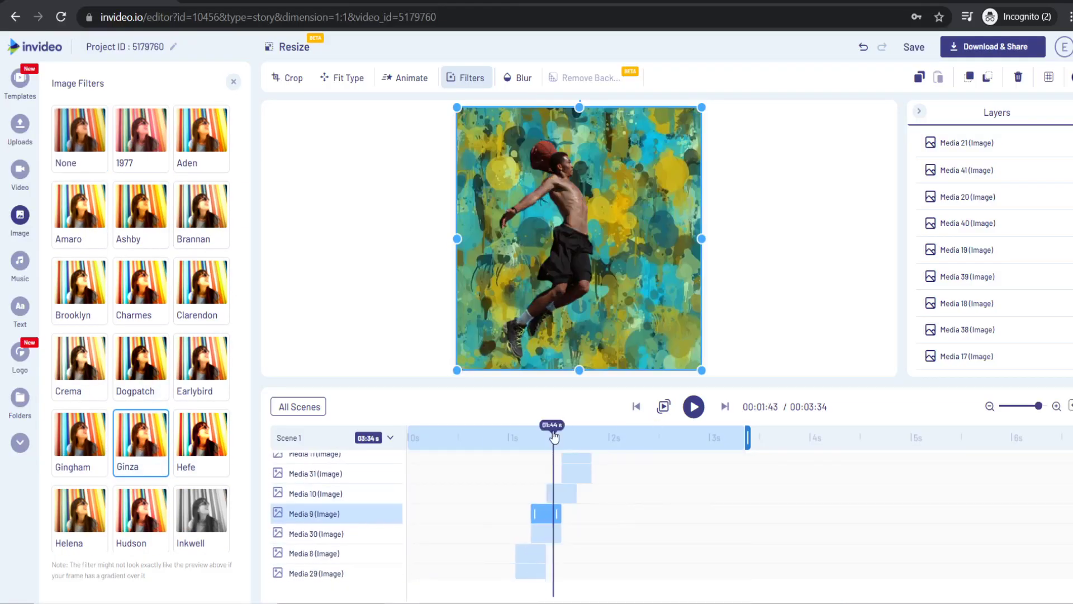
{"action": "left_click_drag", "start_coordinate": [551, 438], "coordinate": [574, 439]}
{"action": "key", "text": "space"}
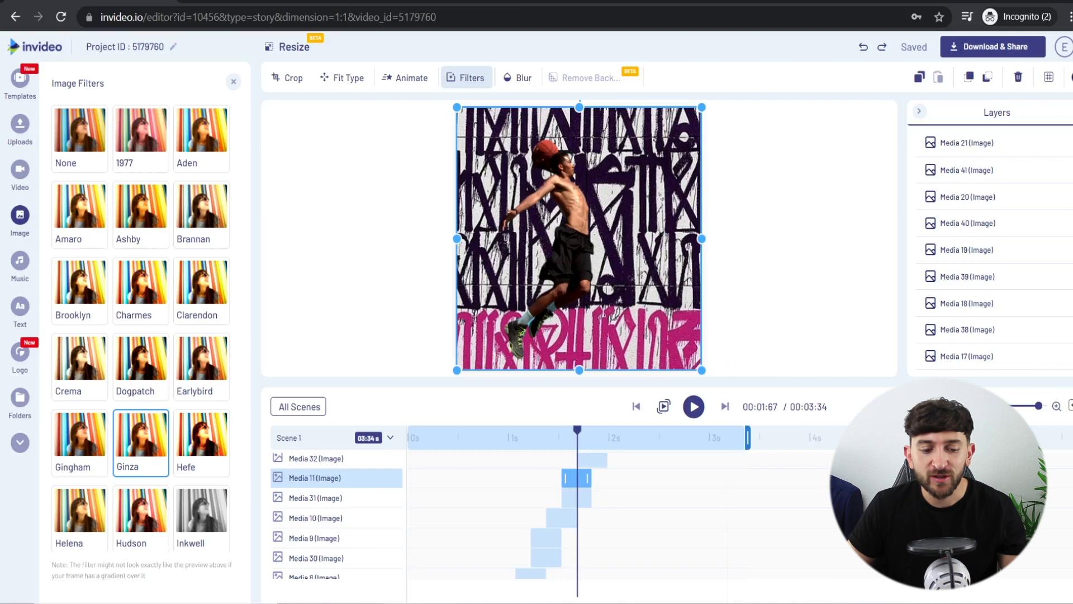
{"action": "left_click", "coordinate": [288, 413]}
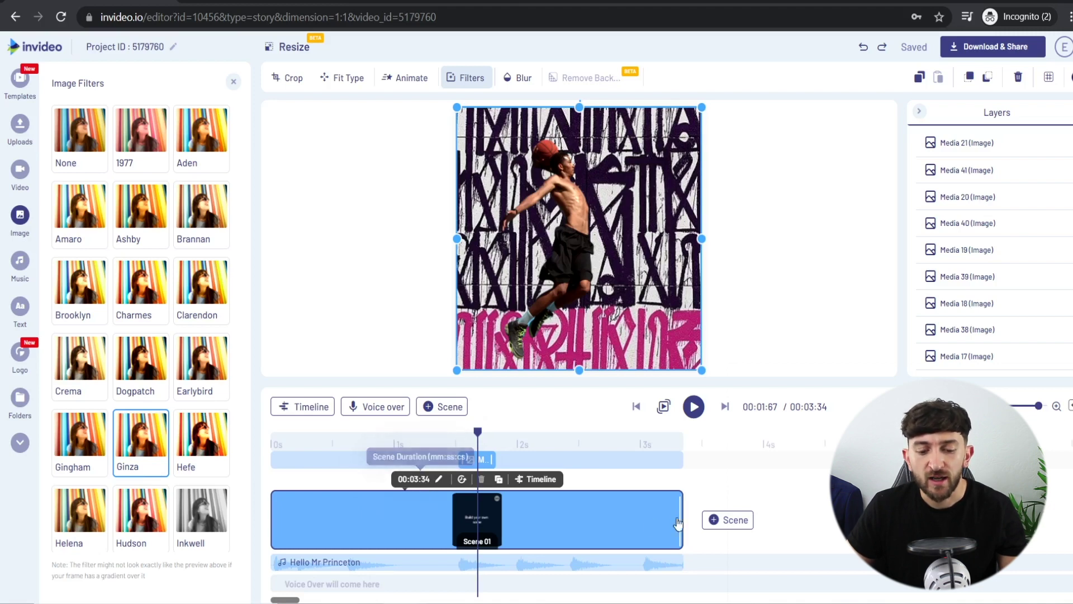
Step: Add a new blank scene to the project and confirm it
{"action": "left_click", "coordinate": [729, 473]}
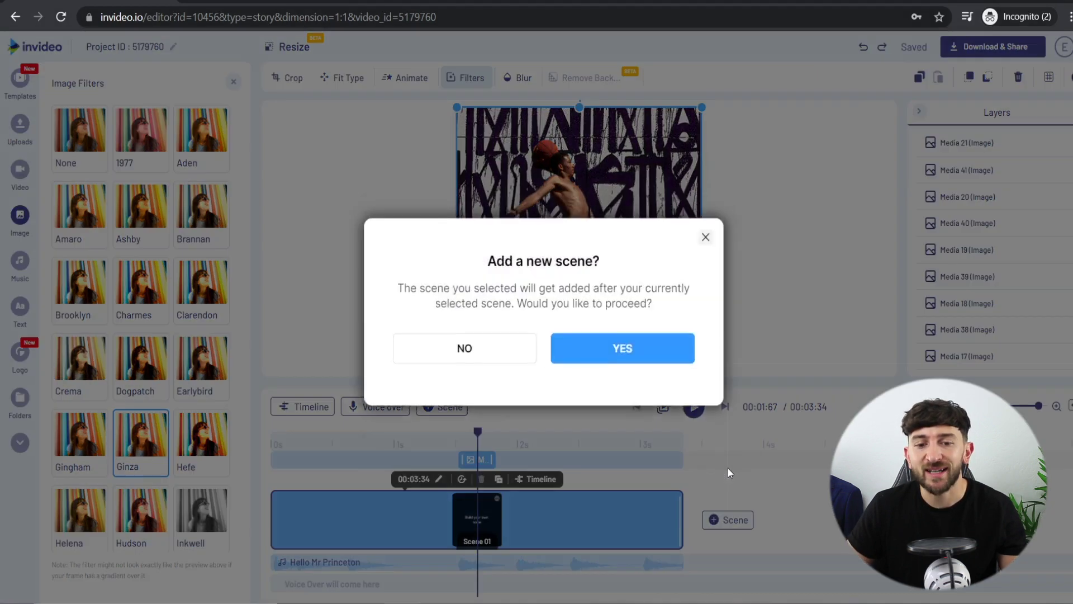
{"action": "left_click", "coordinate": [614, 357]}
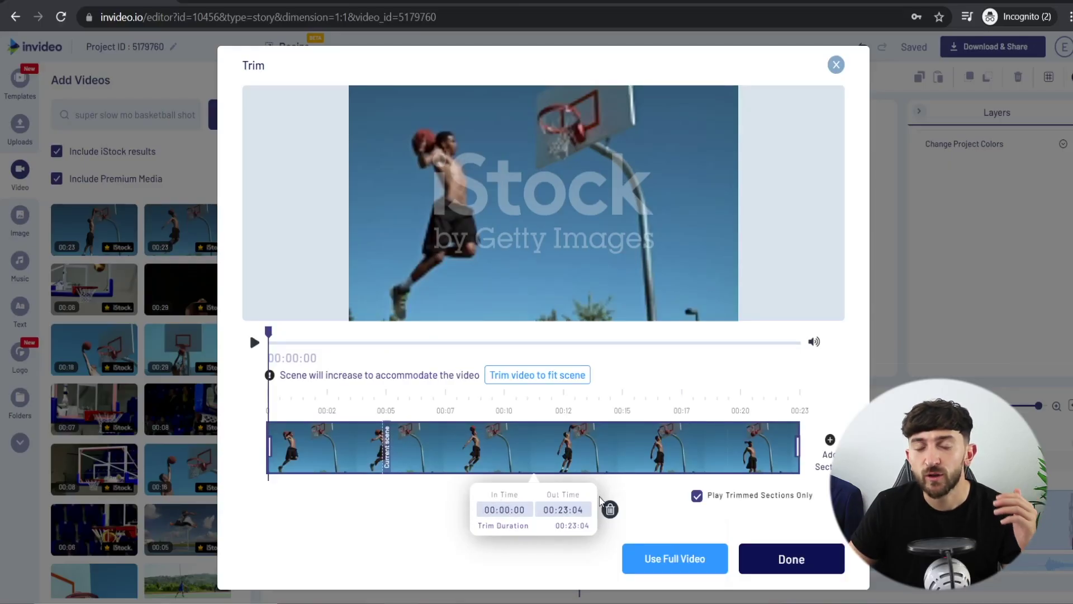
Step: Trim the slow-mo dunk clip to fit the scene and set the scene duration to 00:03:77
{"action": "left_click", "coordinate": [537, 374]}
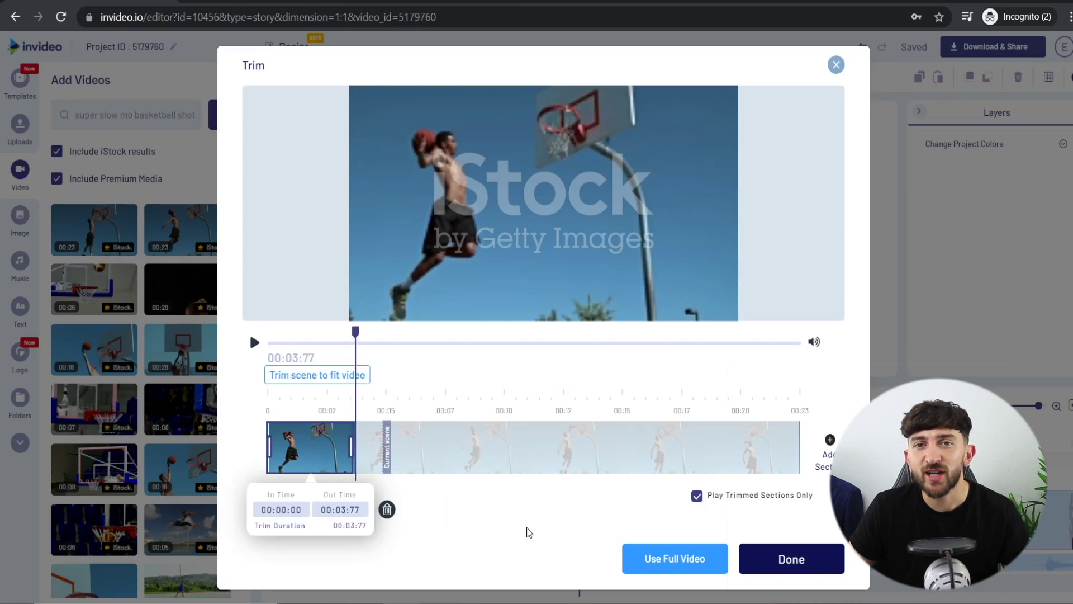
{"action": "left_click", "coordinate": [775, 553]}
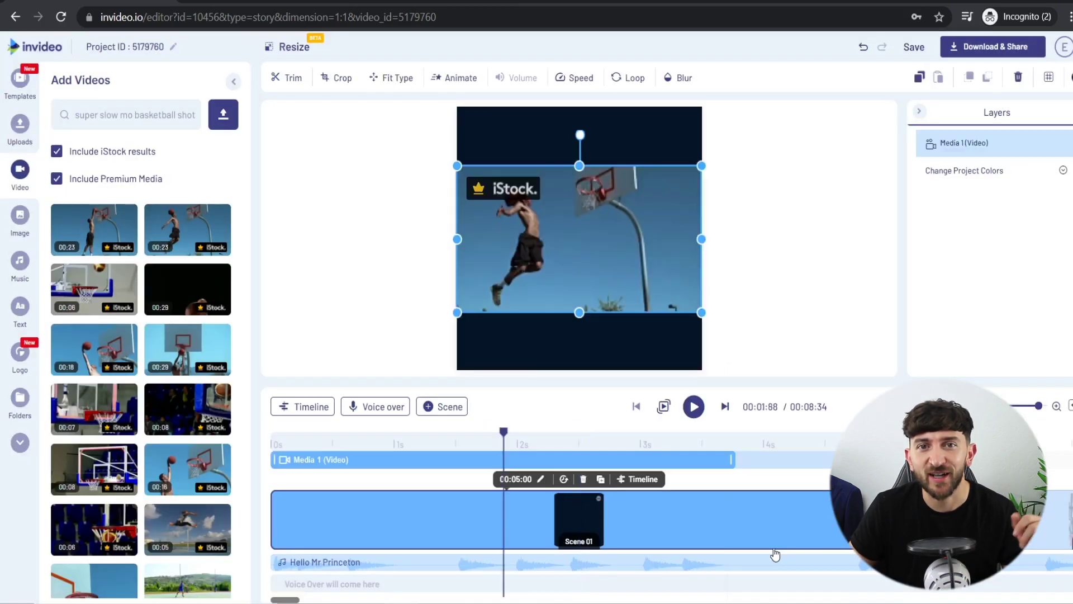
{"action": "left_click", "coordinate": [541, 480]}
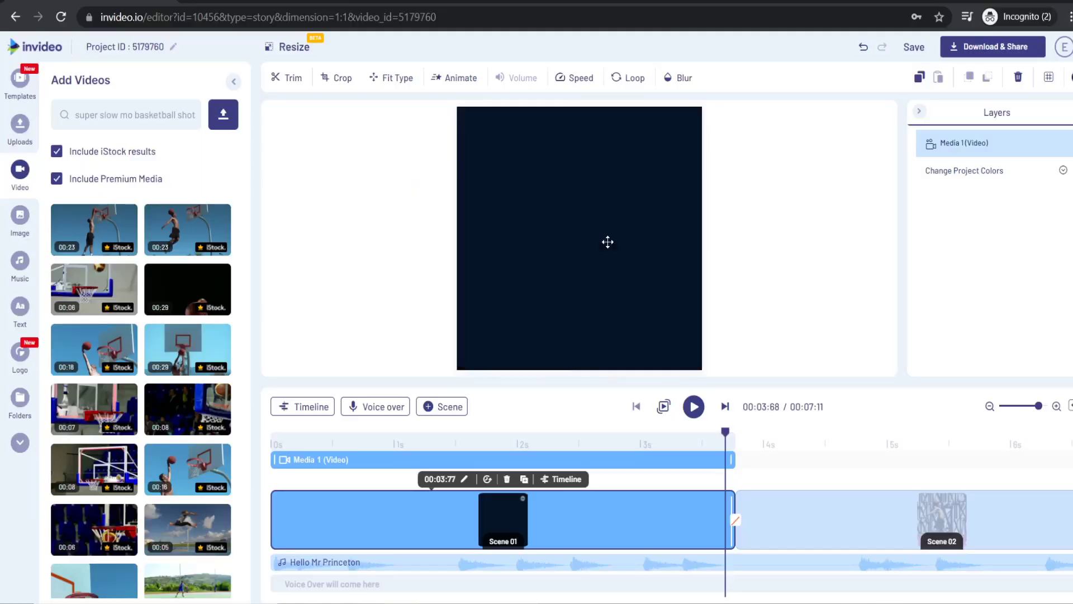
Step: Play and scrub through the new slow-motion dunk scene to review it
{"action": "left_click", "coordinate": [694, 407]}
{"action": "left_click", "coordinate": [693, 407]}
{"action": "mouse_move", "coordinate": [742, 431]}
{"action": "left_mouse_down"}
{"action": "mouse_move", "coordinate": [756, 434]}
{"action": "mouse_move", "coordinate": [747, 435]}
{"action": "left_mouse_up"}
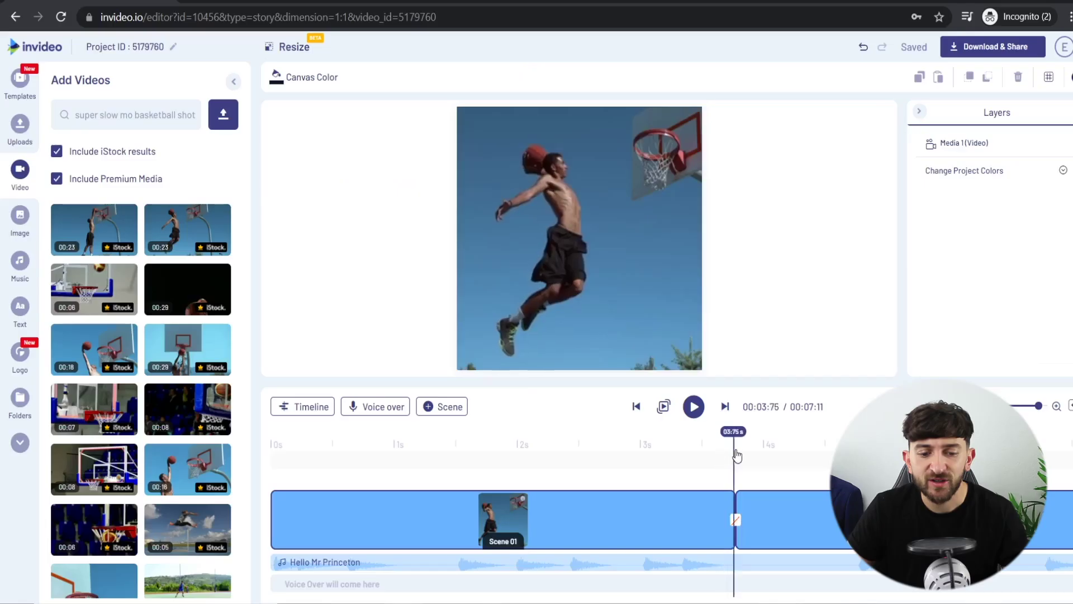
{"action": "mouse_move", "coordinate": [733, 447]}
{"action": "left_mouse_down"}
{"action": "mouse_move", "coordinate": [739, 456]}
{"action": "mouse_move", "coordinate": [713, 454]}
{"action": "mouse_move", "coordinate": [755, 454]}
{"action": "mouse_move", "coordinate": [728, 454]}
{"action": "left_mouse_up"}
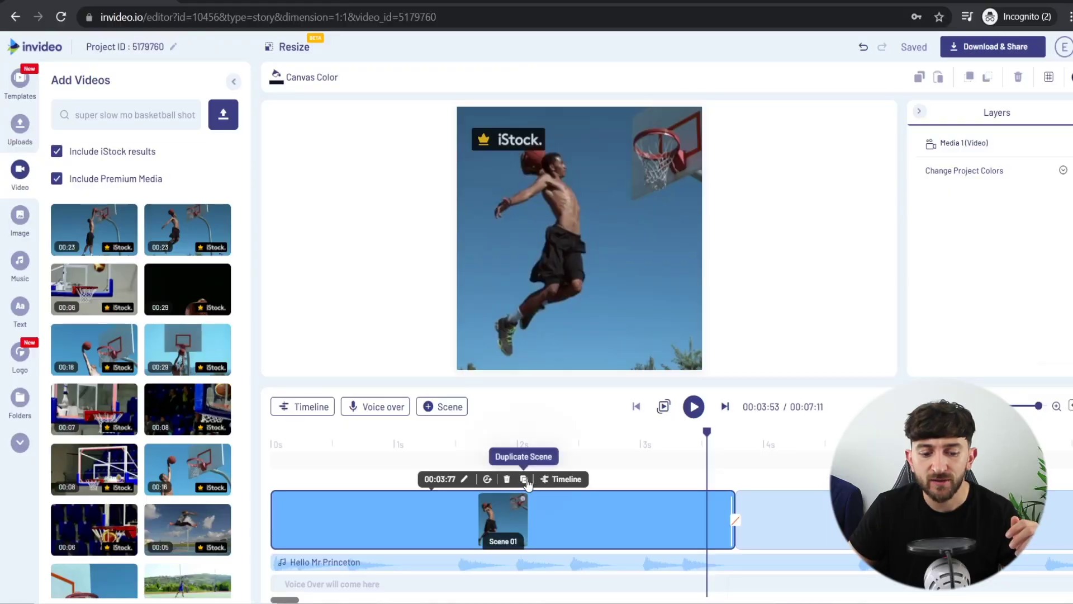
Step: Duplicate the slow-motion dunk scene and move the copy to the end of the video
{"action": "left_click", "coordinate": [524, 479]}
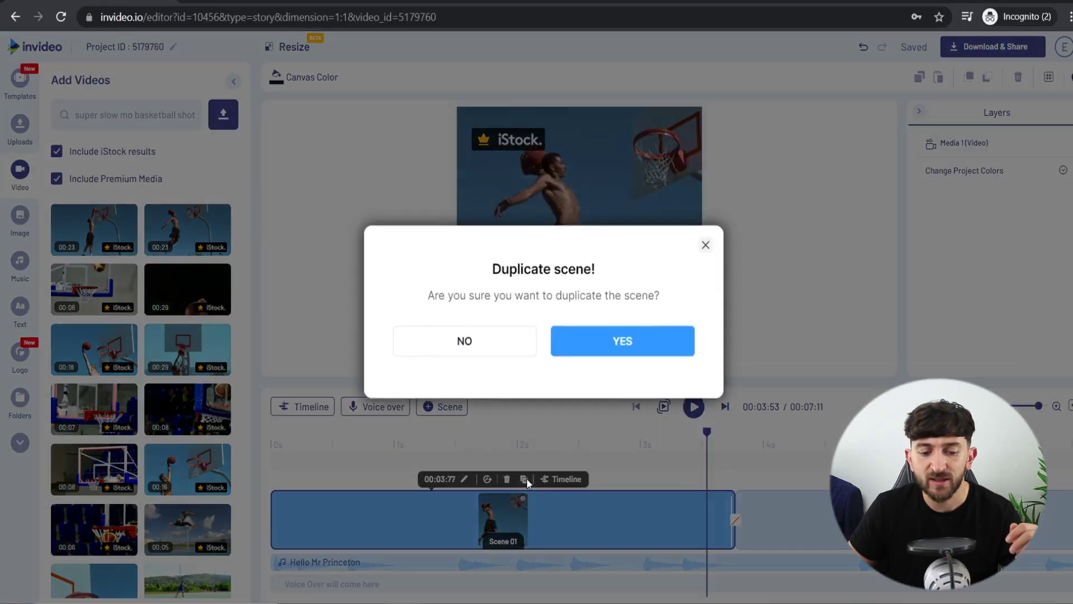
{"action": "left_click", "coordinate": [605, 349]}
{"action": "left_click_drag", "start_coordinate": [622, 524], "coordinate": [960, 520]}
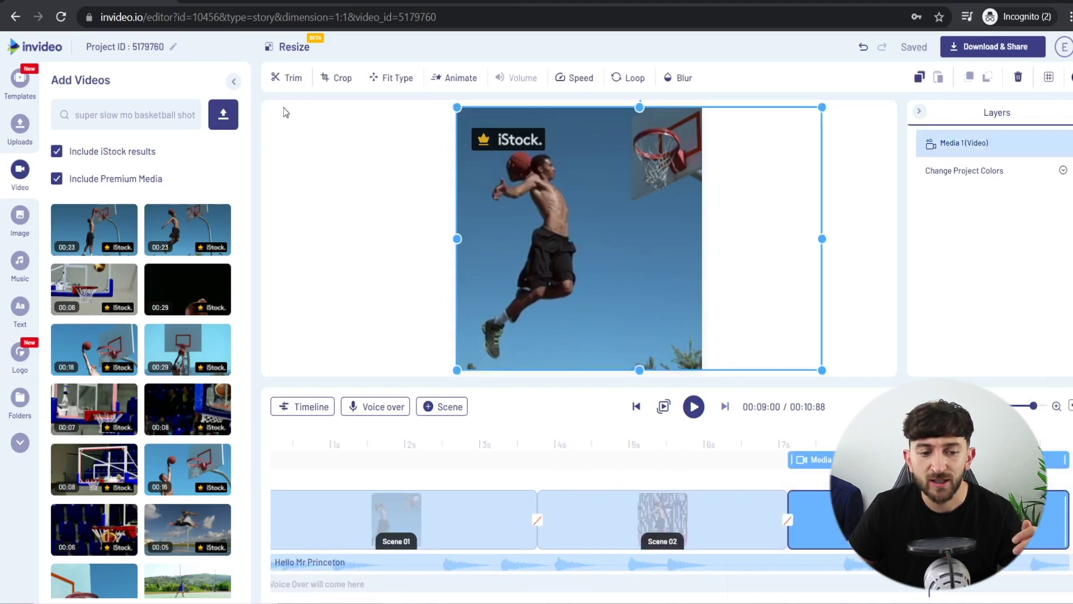
Step: Trim the copied clip to 00:05:79–00:07:79 and delete the old audio track
{"action": "left_click", "coordinate": [285, 78]}
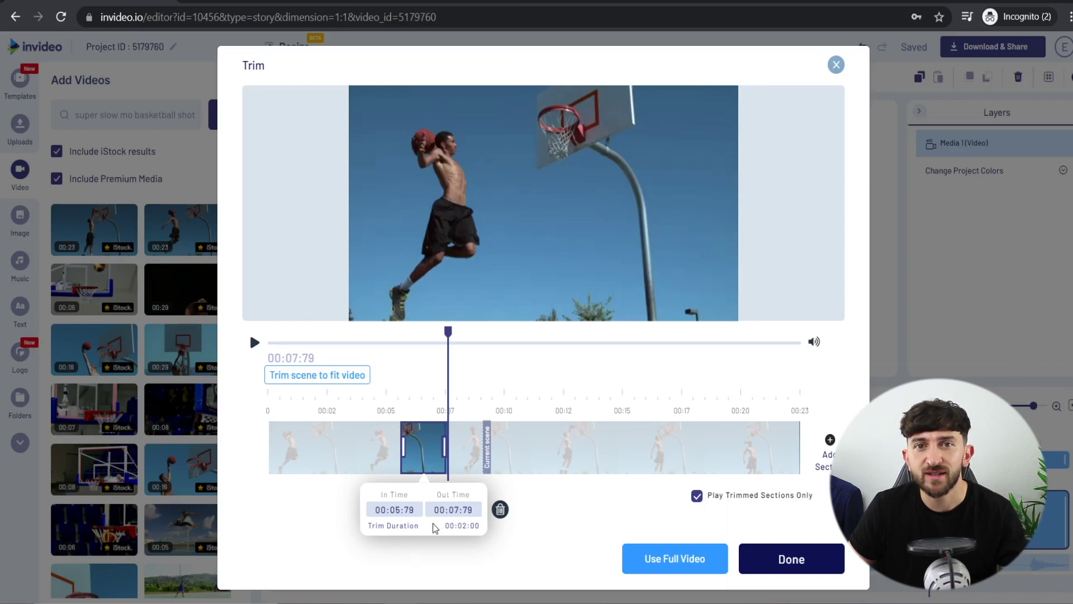
{"action": "left_click", "coordinate": [790, 557]}
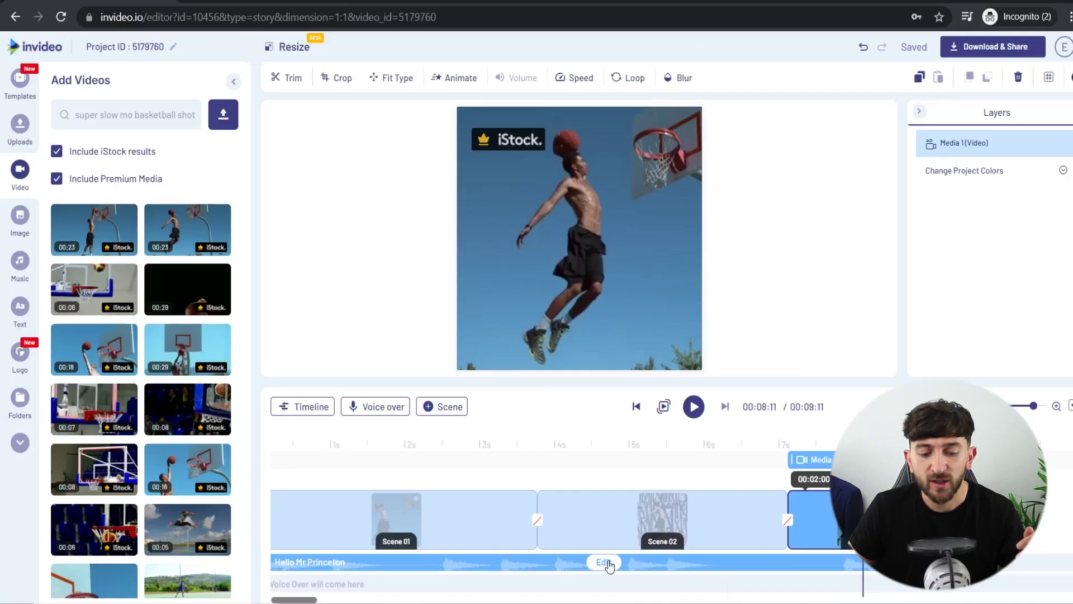
{"action": "right_click", "coordinate": [598, 563]}
{"action": "left_click", "coordinate": [595, 525]}
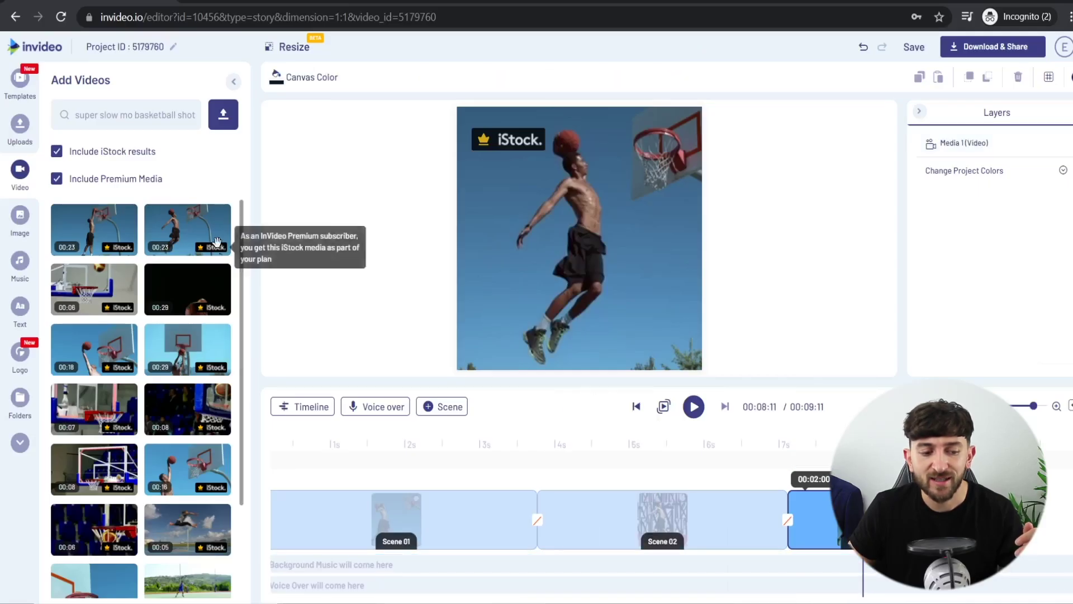
Step: Add the uploaded AUD-20210706-WA0002.mp3 as background music, then bring up the overlays library
{"action": "left_click", "coordinate": [30, 272]}
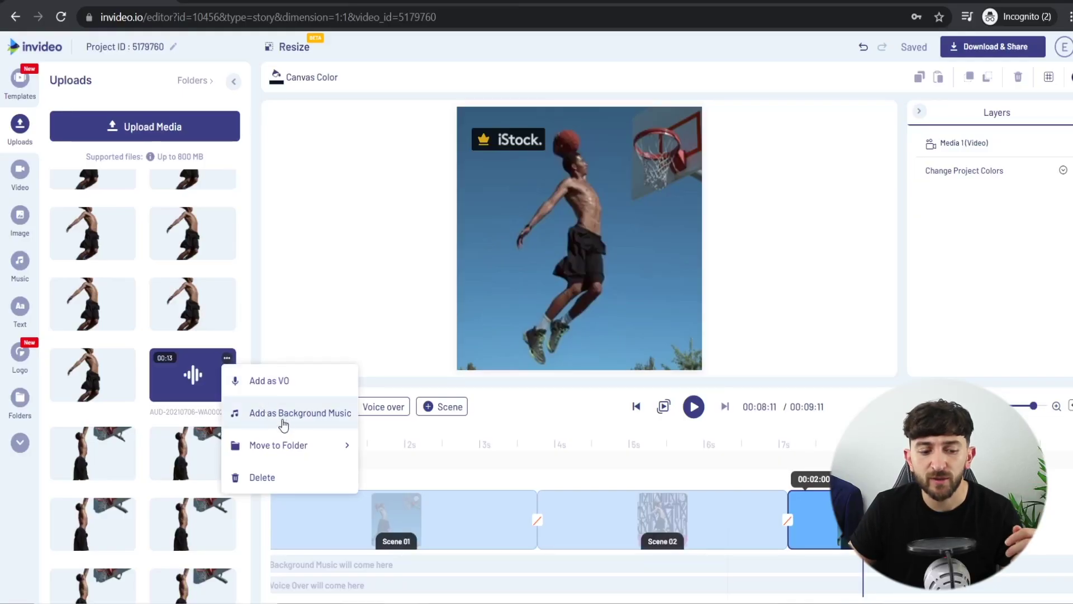
{"action": "left_click", "coordinate": [284, 421]}
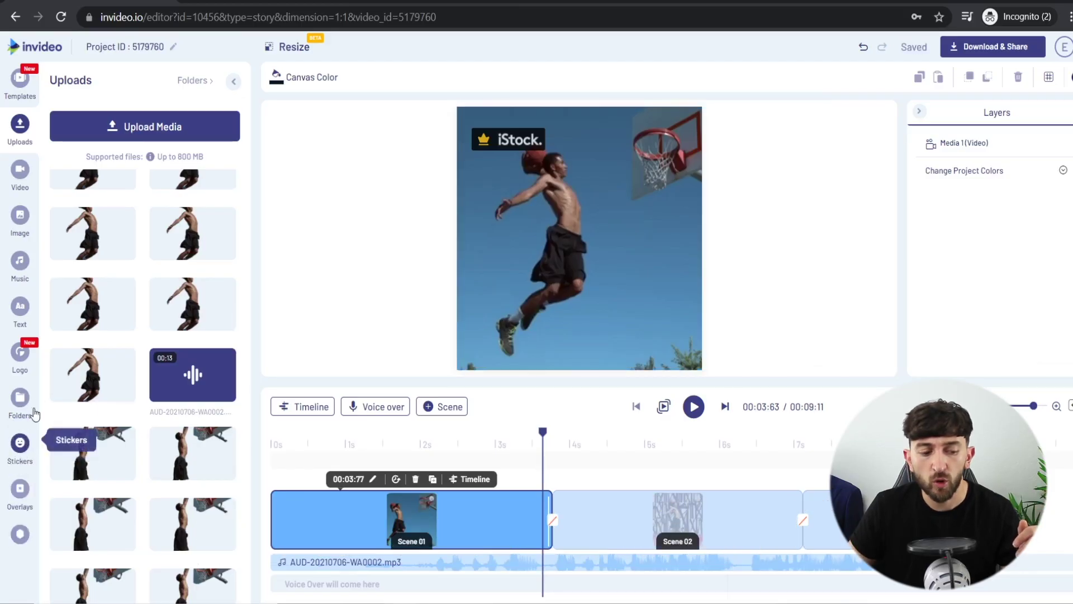
{"action": "scroll", "coordinate": [22, 425], "scroll_direction": "down", "scroll_amount": 3}
{"action": "left_click", "coordinate": [11, 338]}
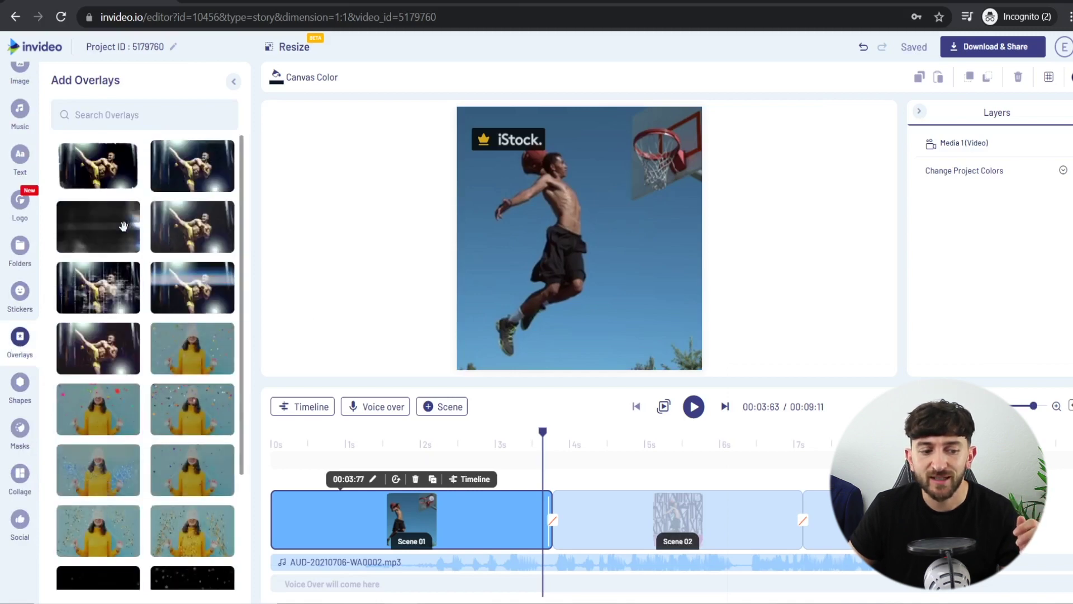
Step: Add the scratched-texture Overlay 1 to the dunk scene, adjust its length, and select the graffiti scene
{"action": "left_click", "coordinate": [112, 226]}
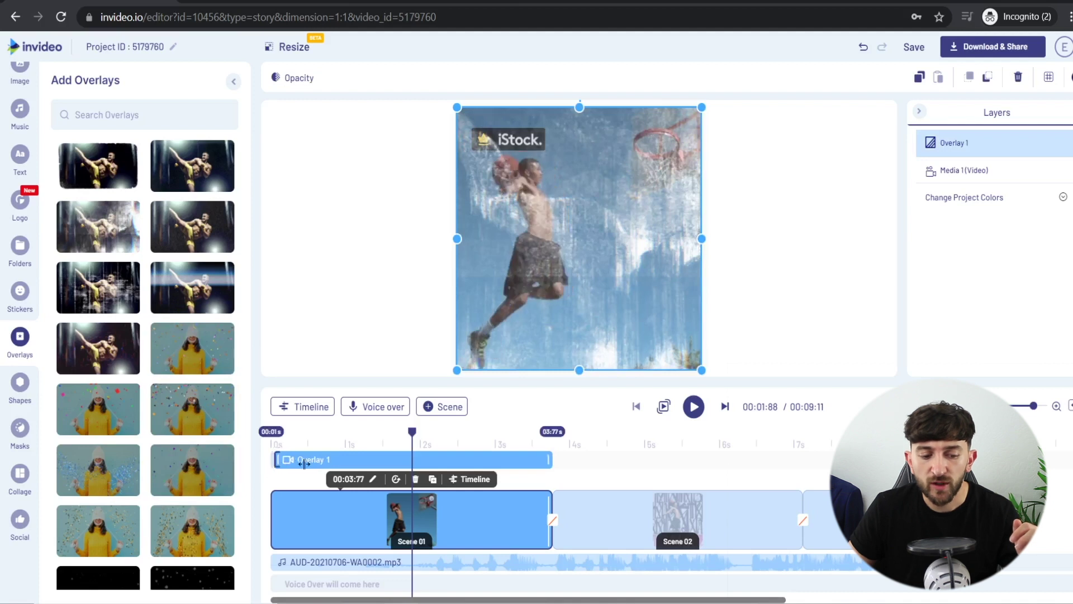
{"action": "left_click_drag", "start_coordinate": [272, 464], "coordinate": [499, 464]}
{"action": "left_click", "coordinate": [543, 459]}
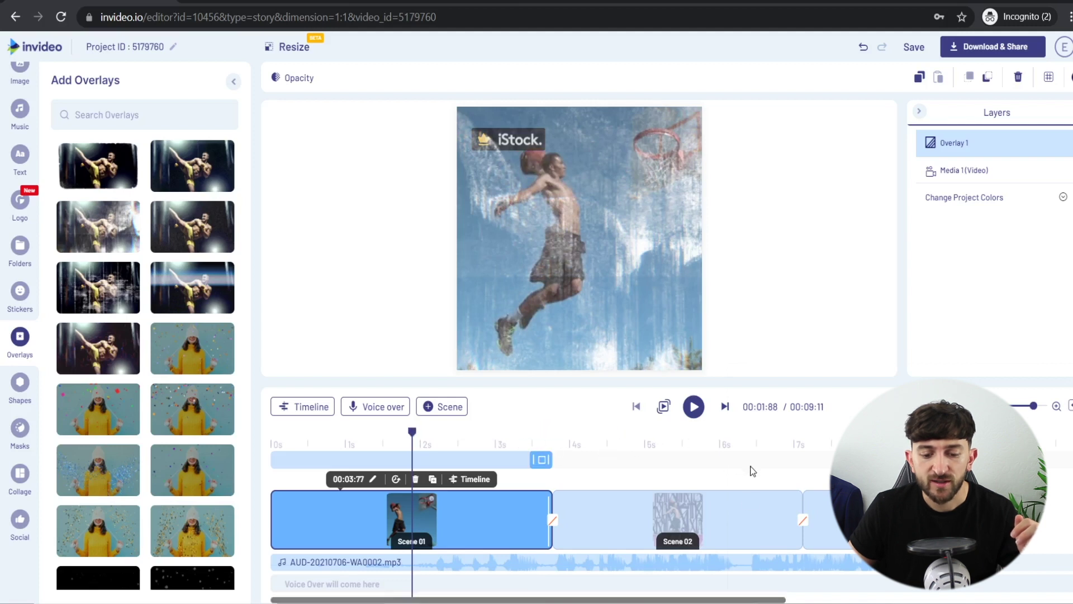
{"action": "left_click", "coordinate": [733, 522]}
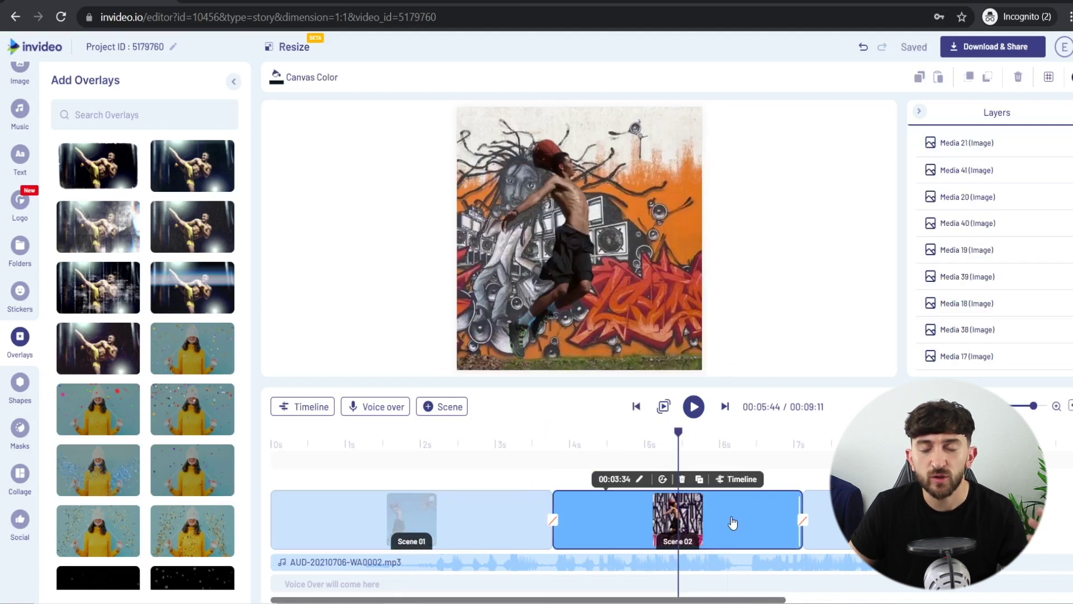